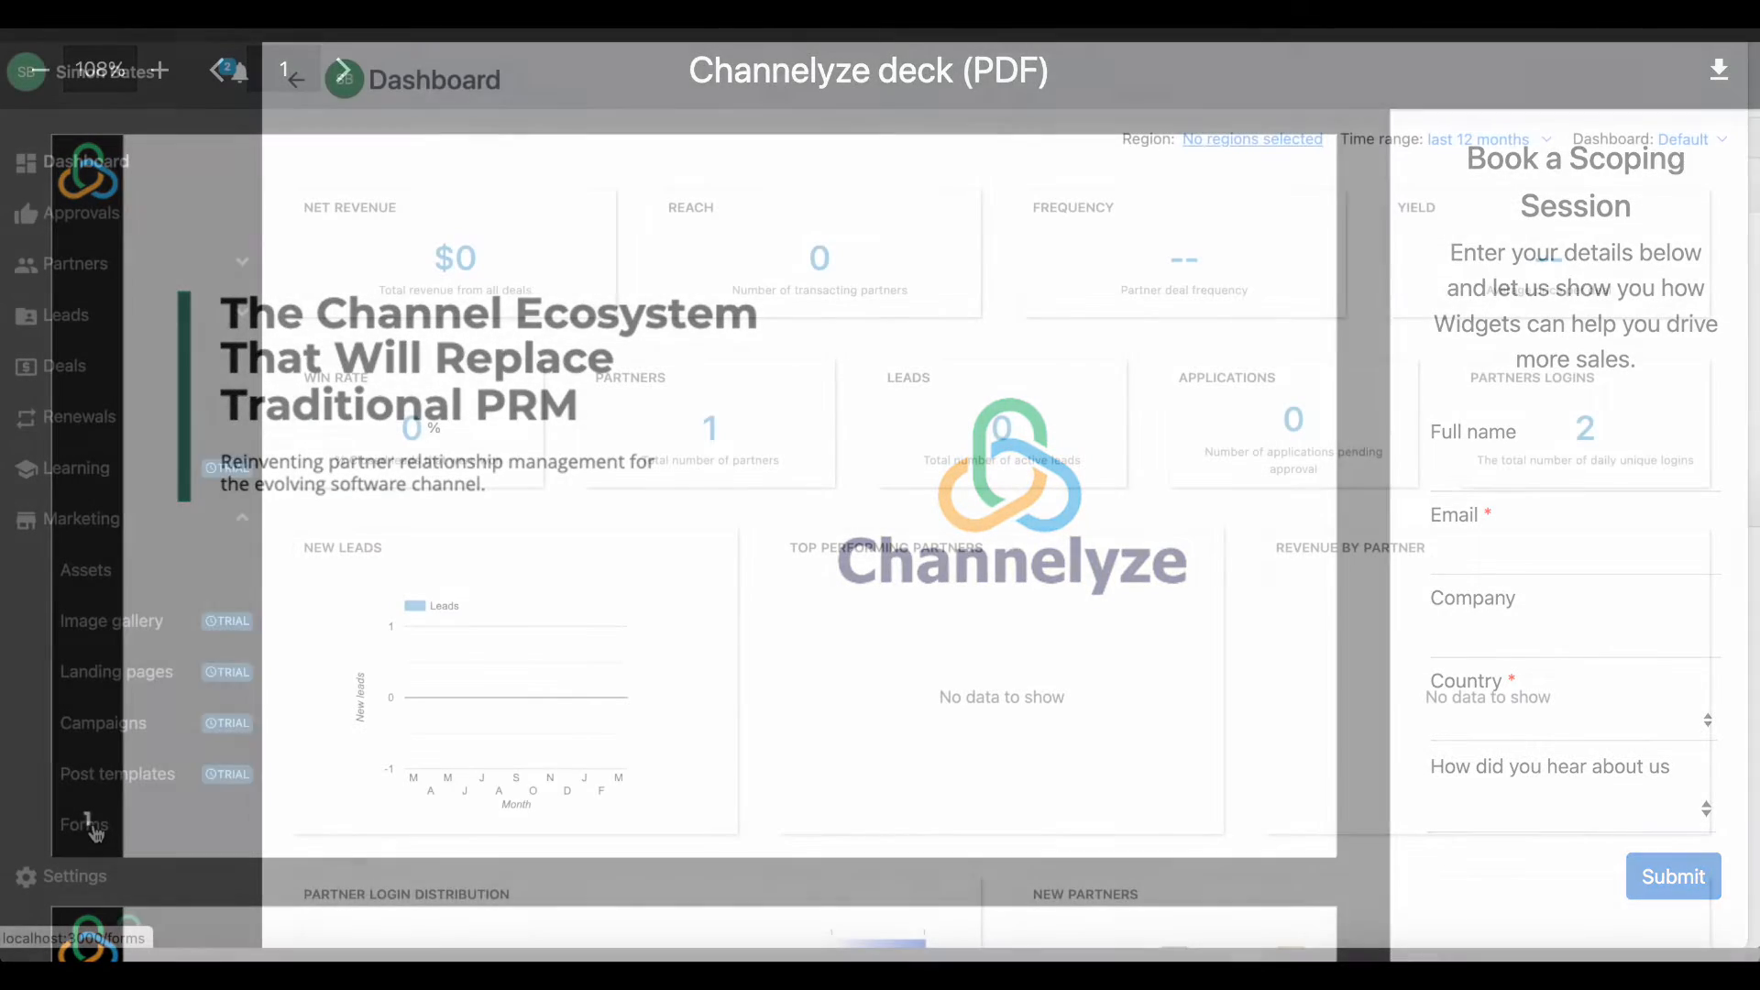
# Start a new form in the marketing Forms section and name it "Lead capture form".
pyautogui.click(86, 825)
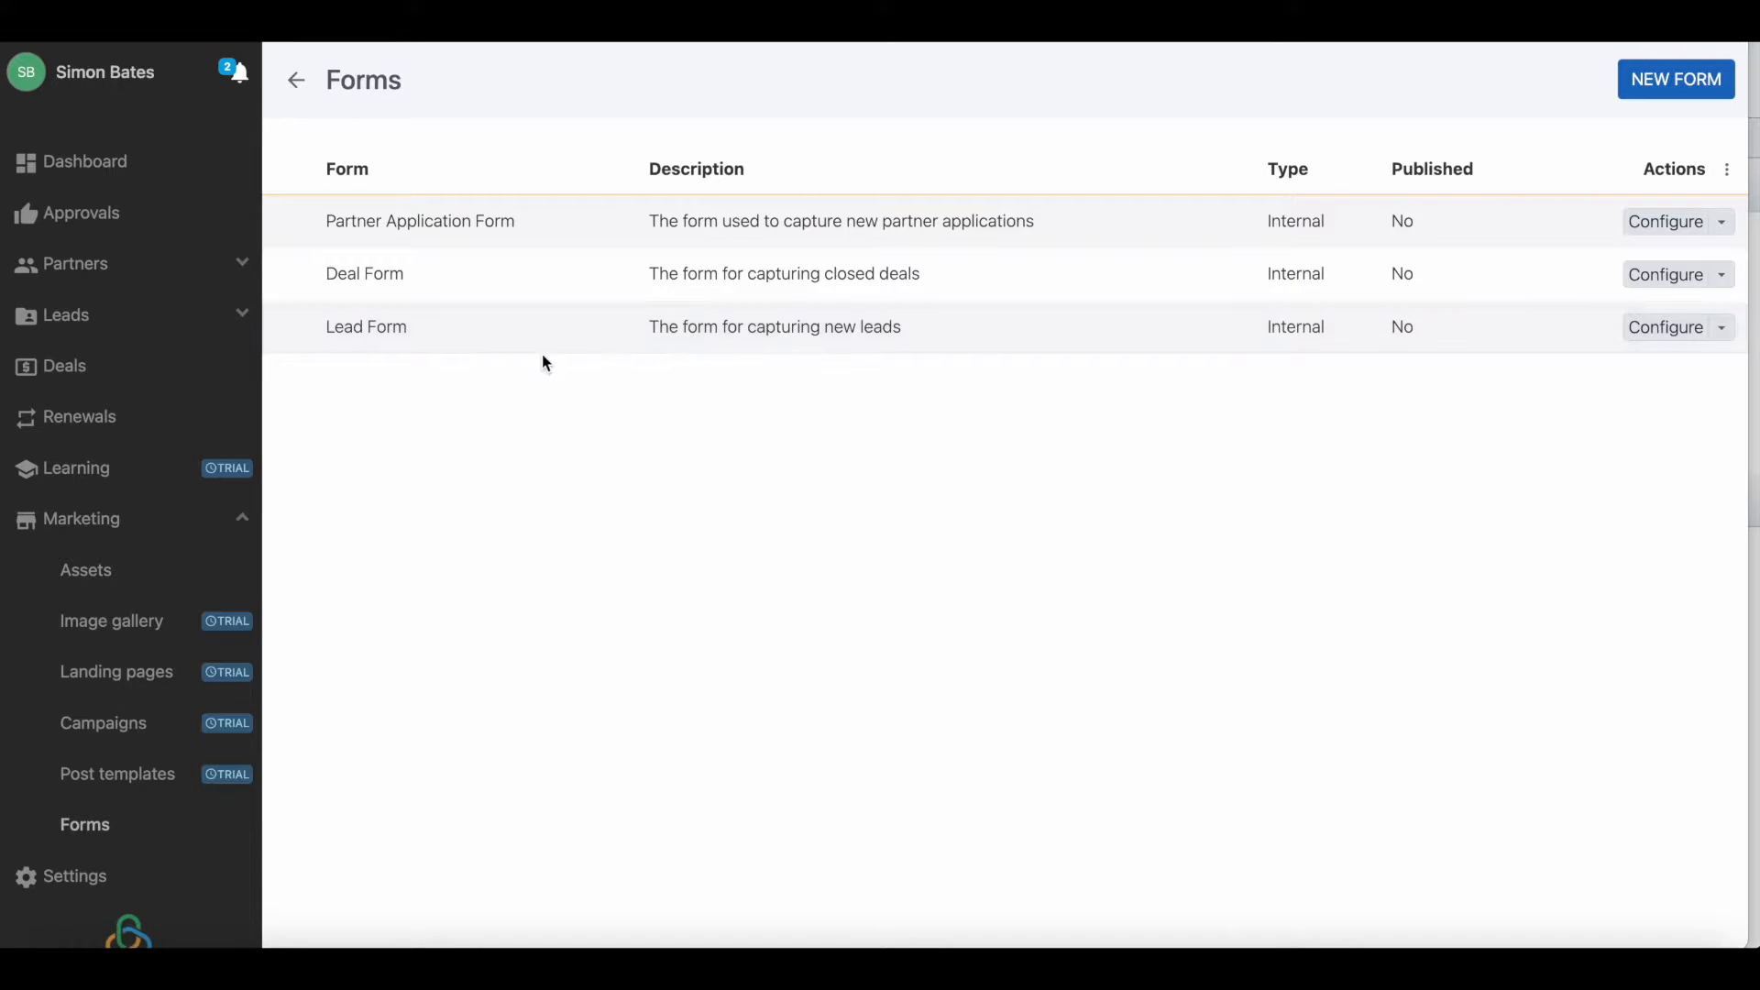
pyautogui.click(1666, 85)
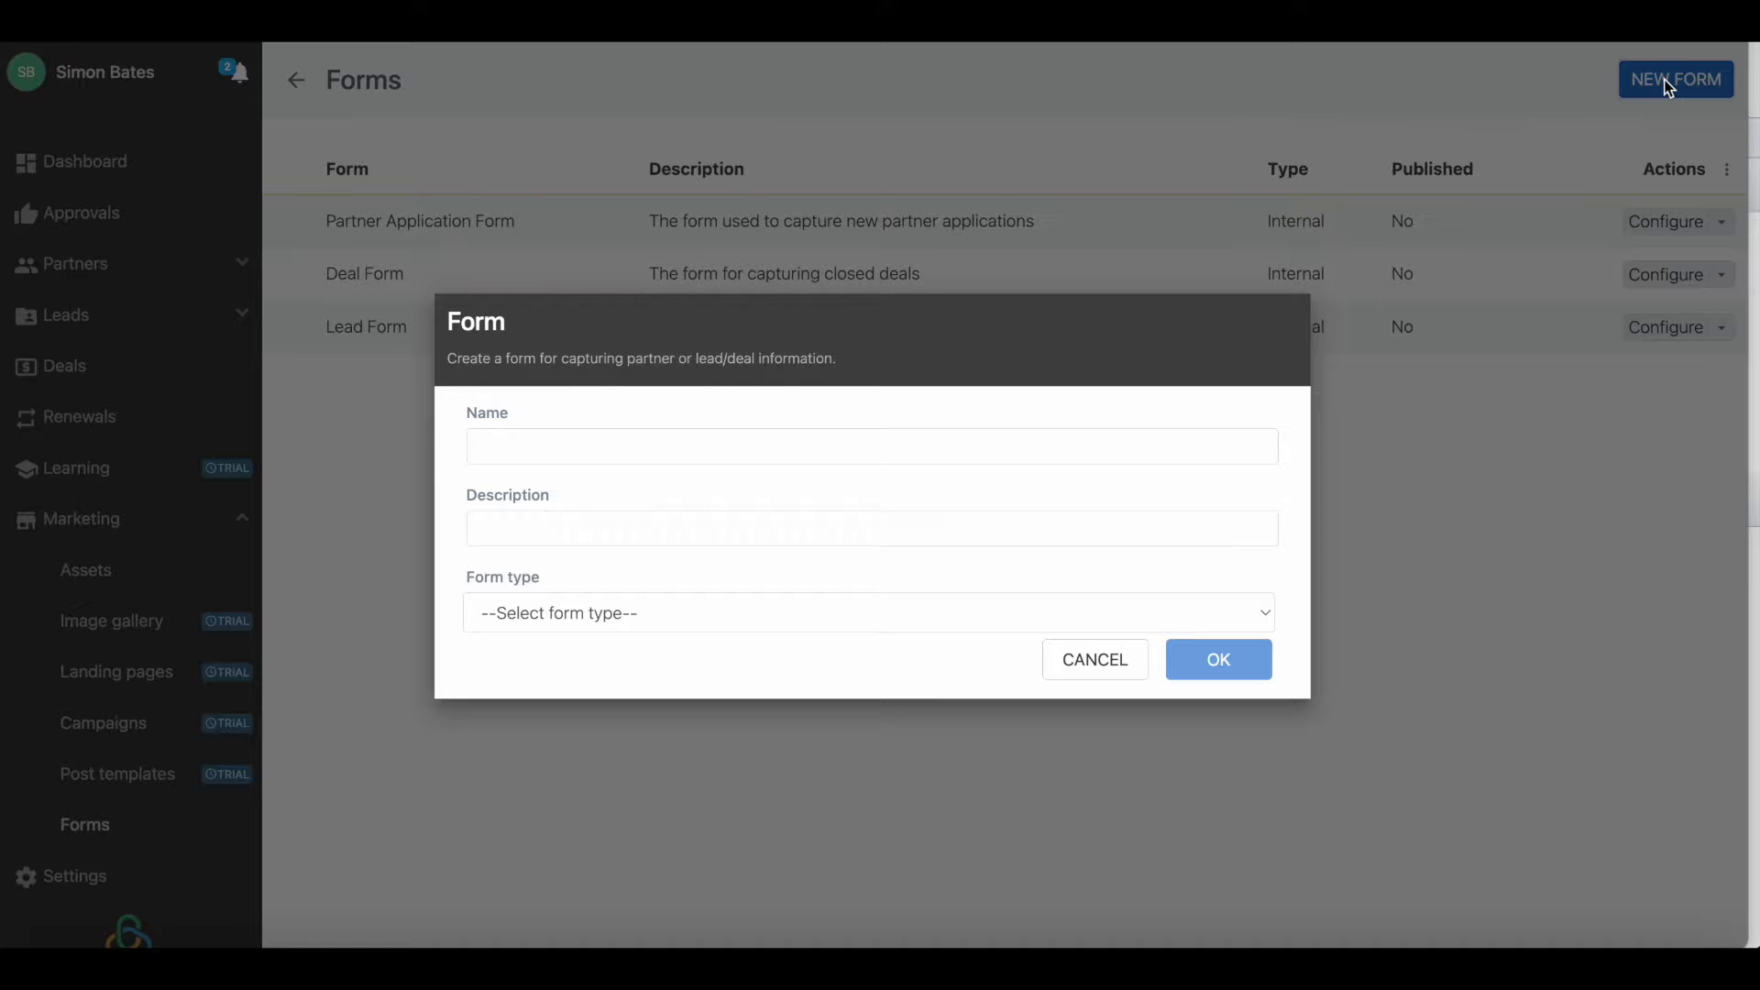
pyautogui.click(826, 444)
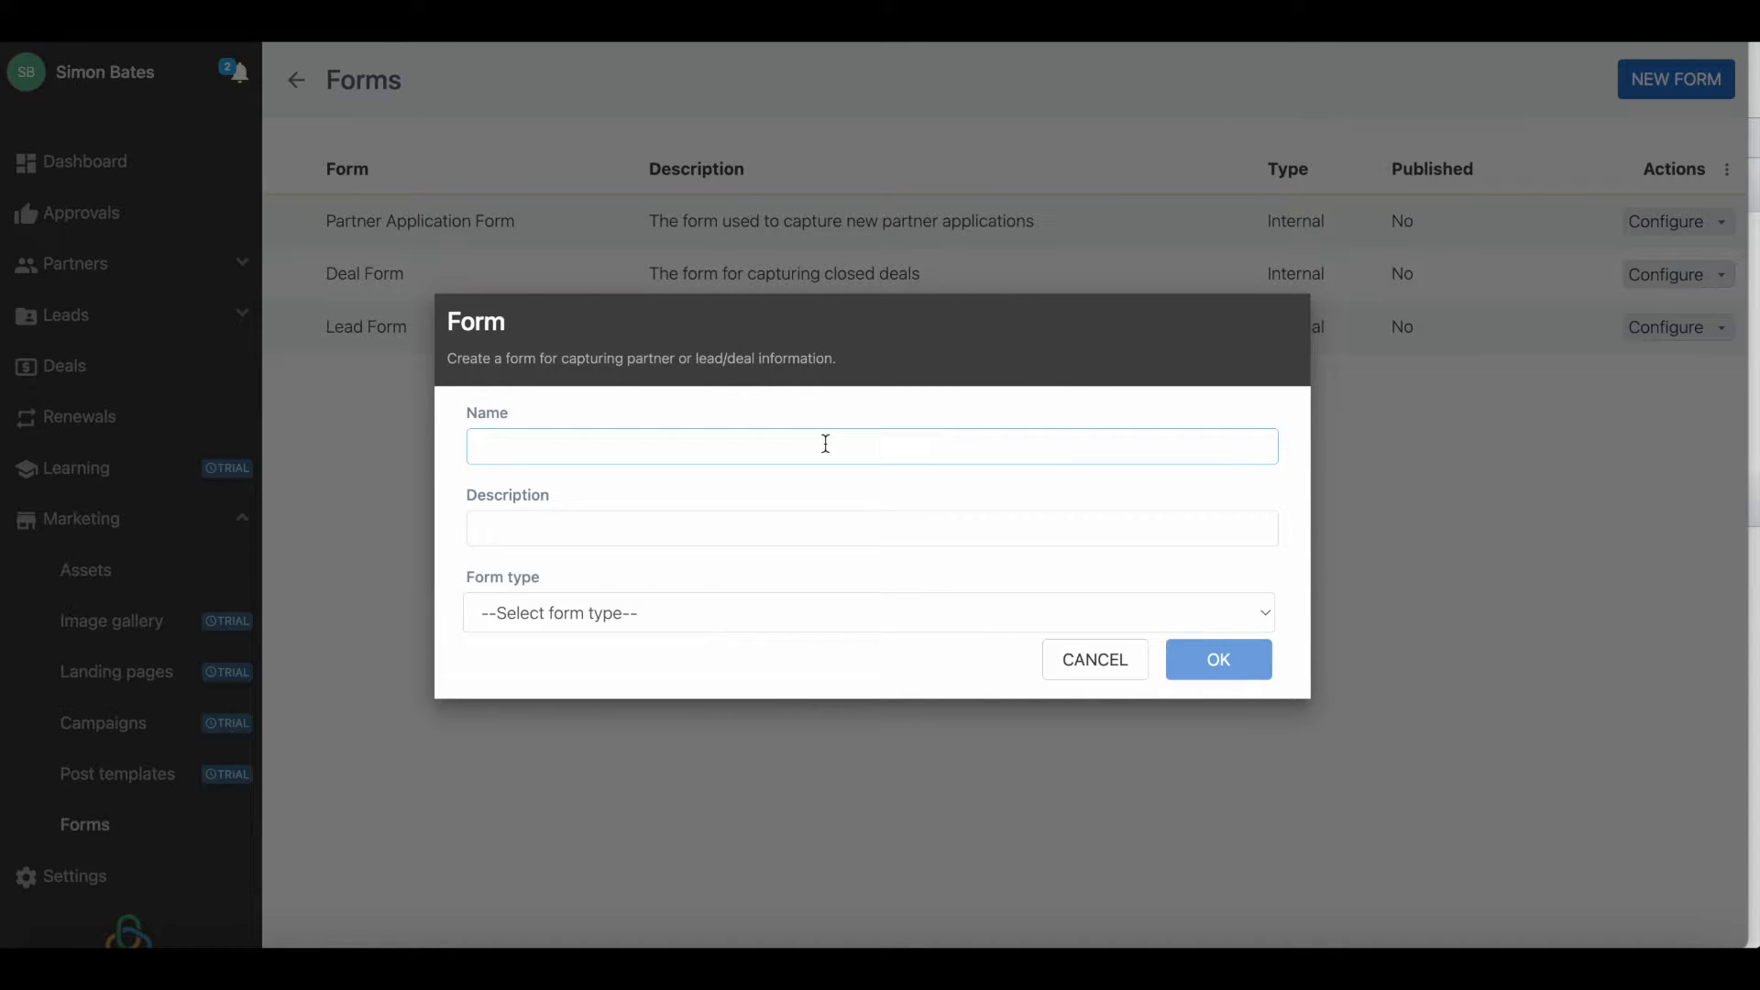
pyautogui.write('Lead capture form')
# Enter "This form is used in asset-based campaign" as the new form's description.
pyautogui.click(752, 533)
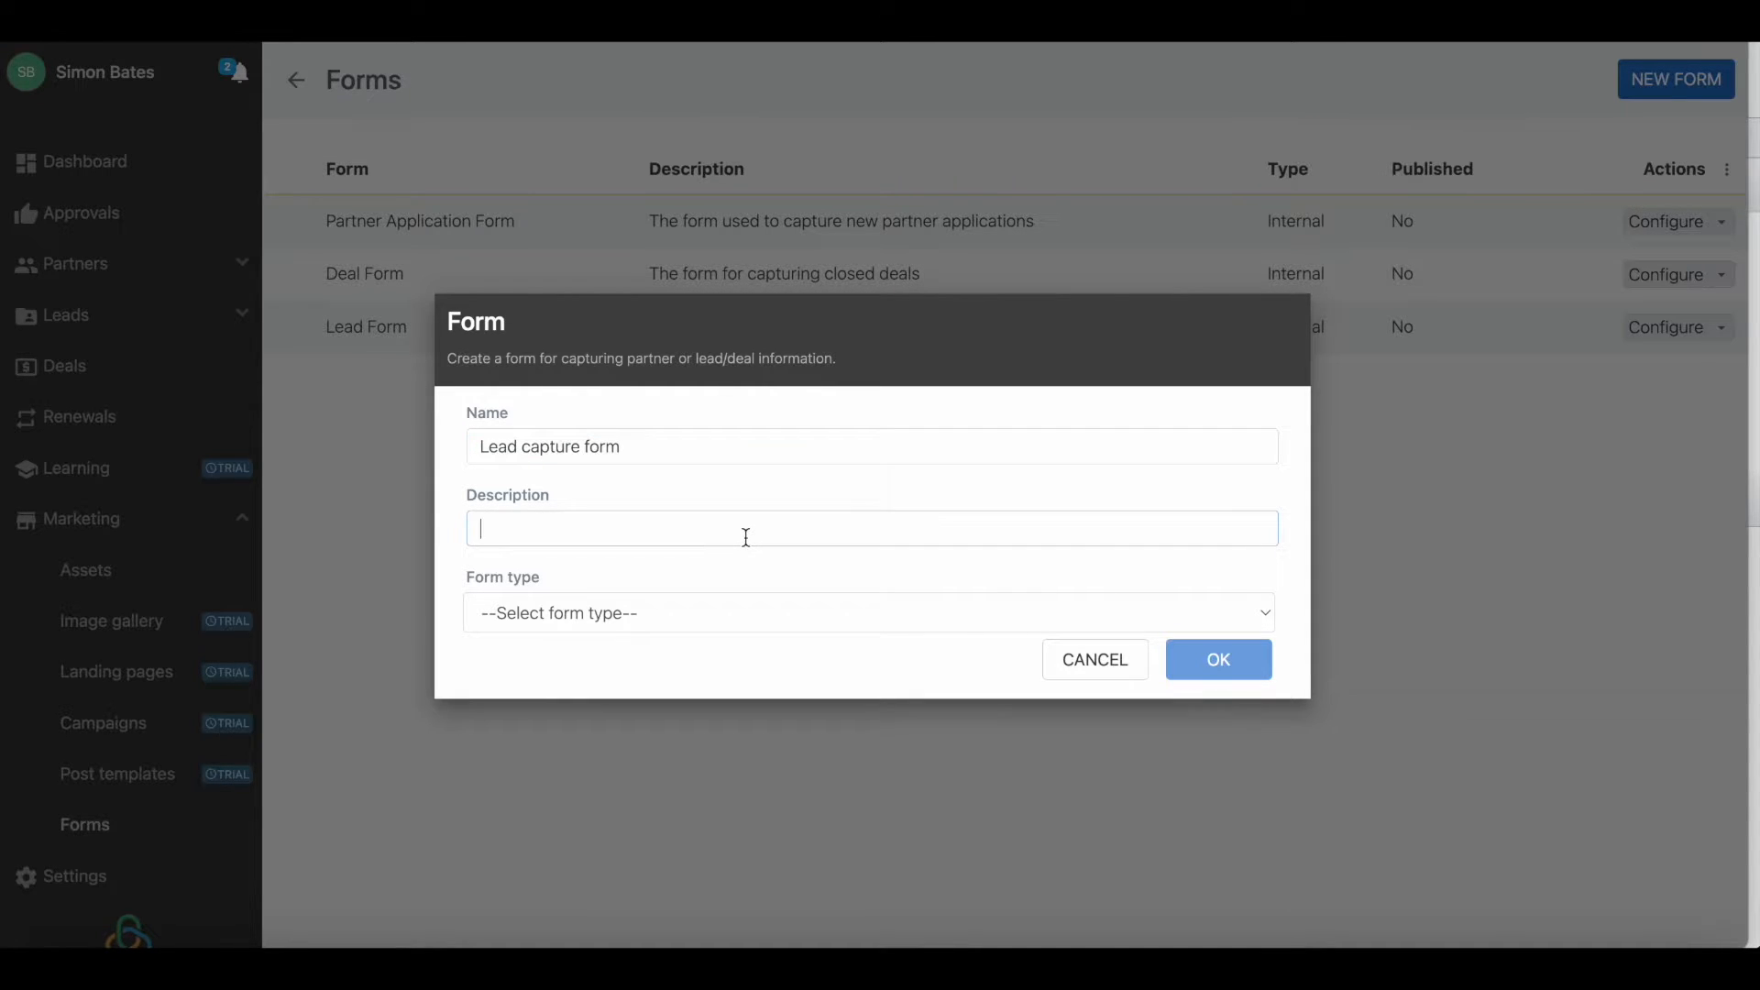
pyautogui.write('This form is used in asset')
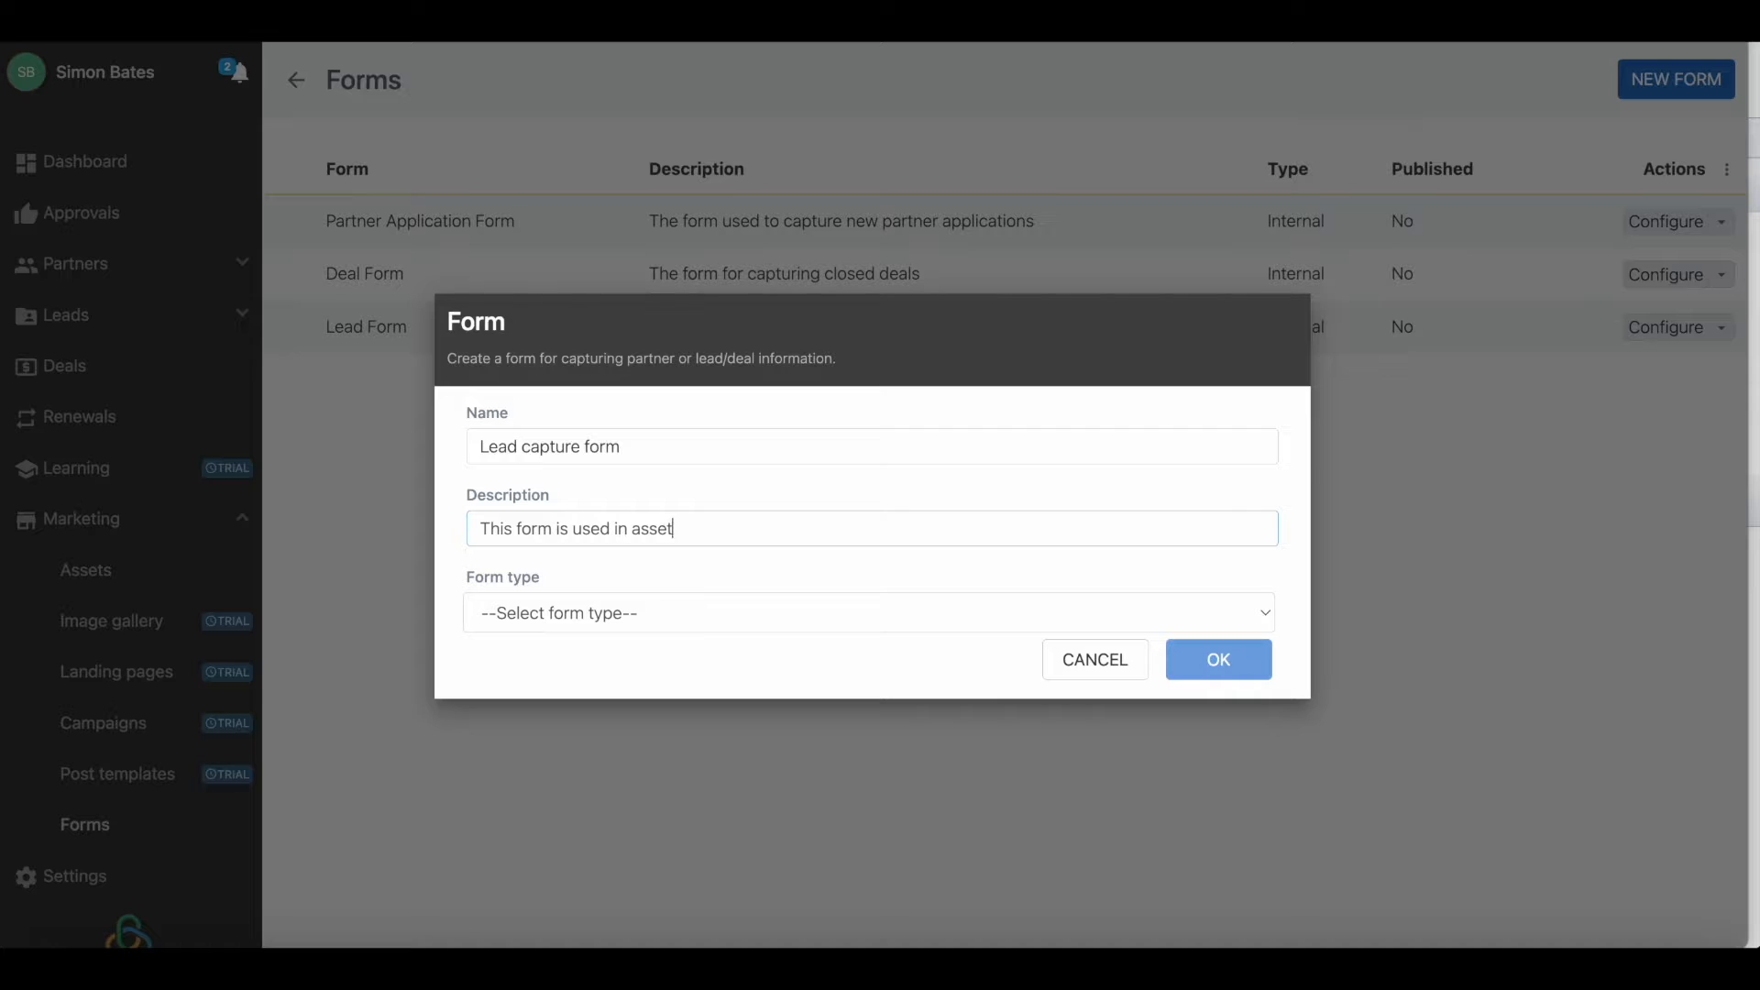
pyautogui.write('-based campaign')
# Set the form type to Lead Form, create the form, and open it for design.
pyautogui.click(719, 612)
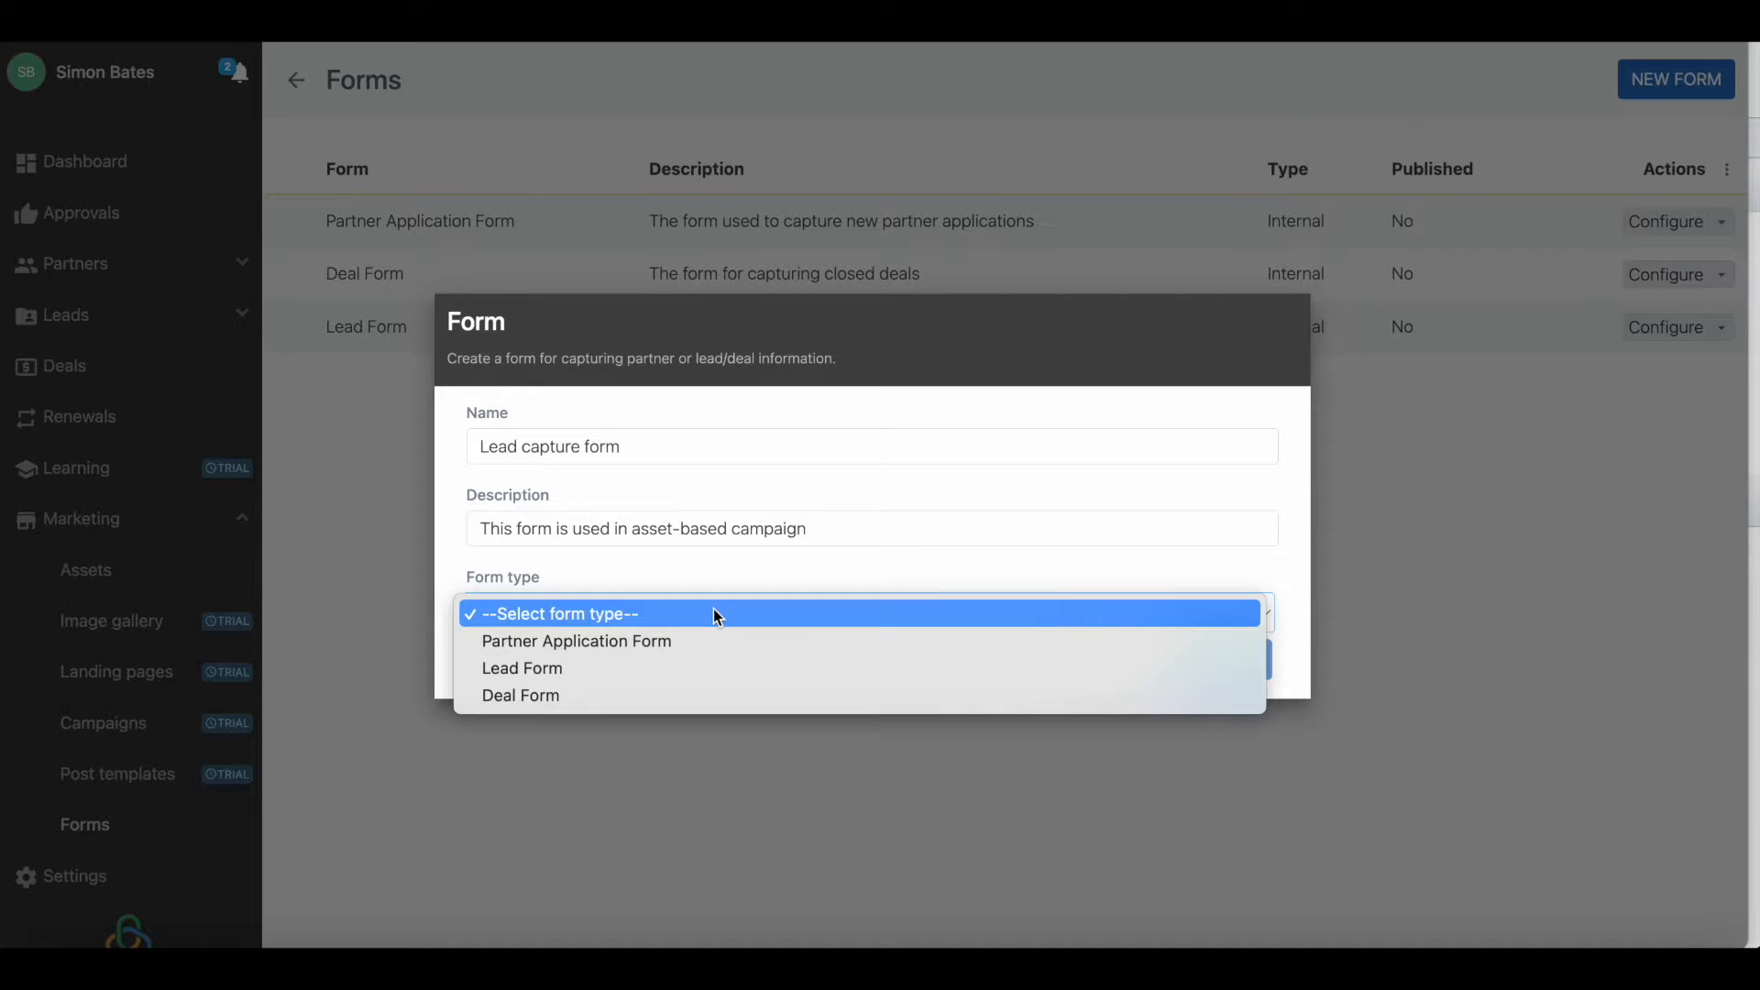
pyautogui.click(645, 671)
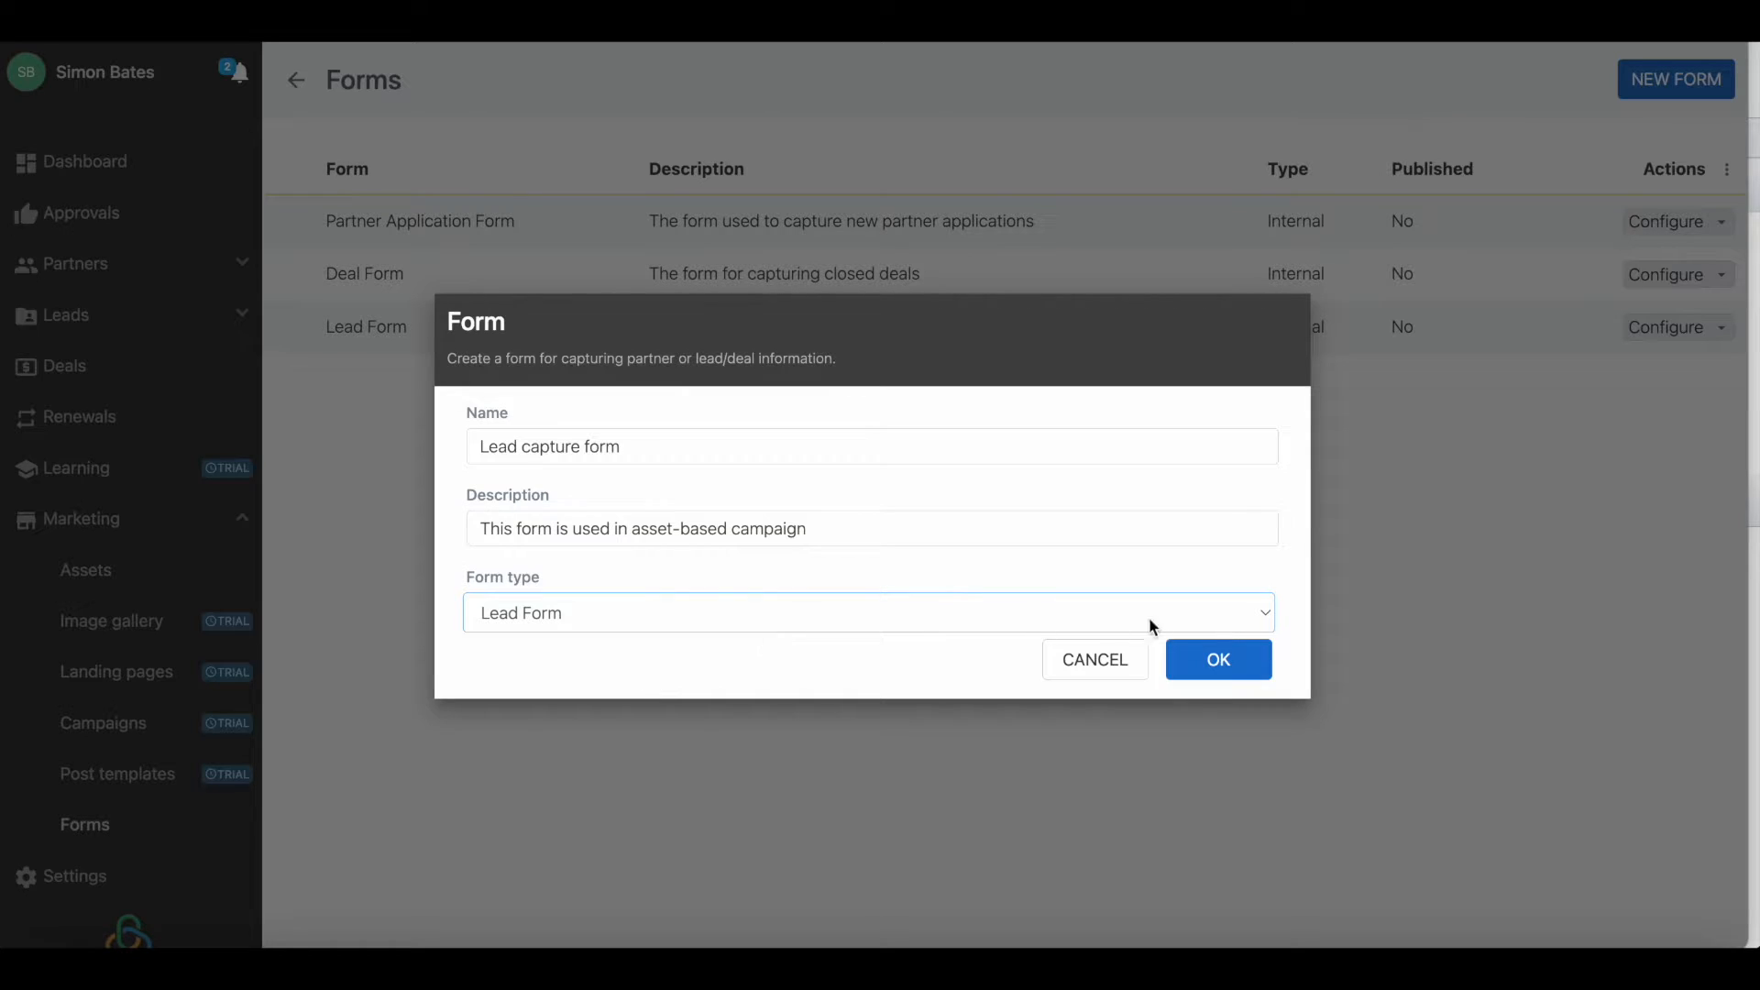
pyautogui.click(1219, 667)
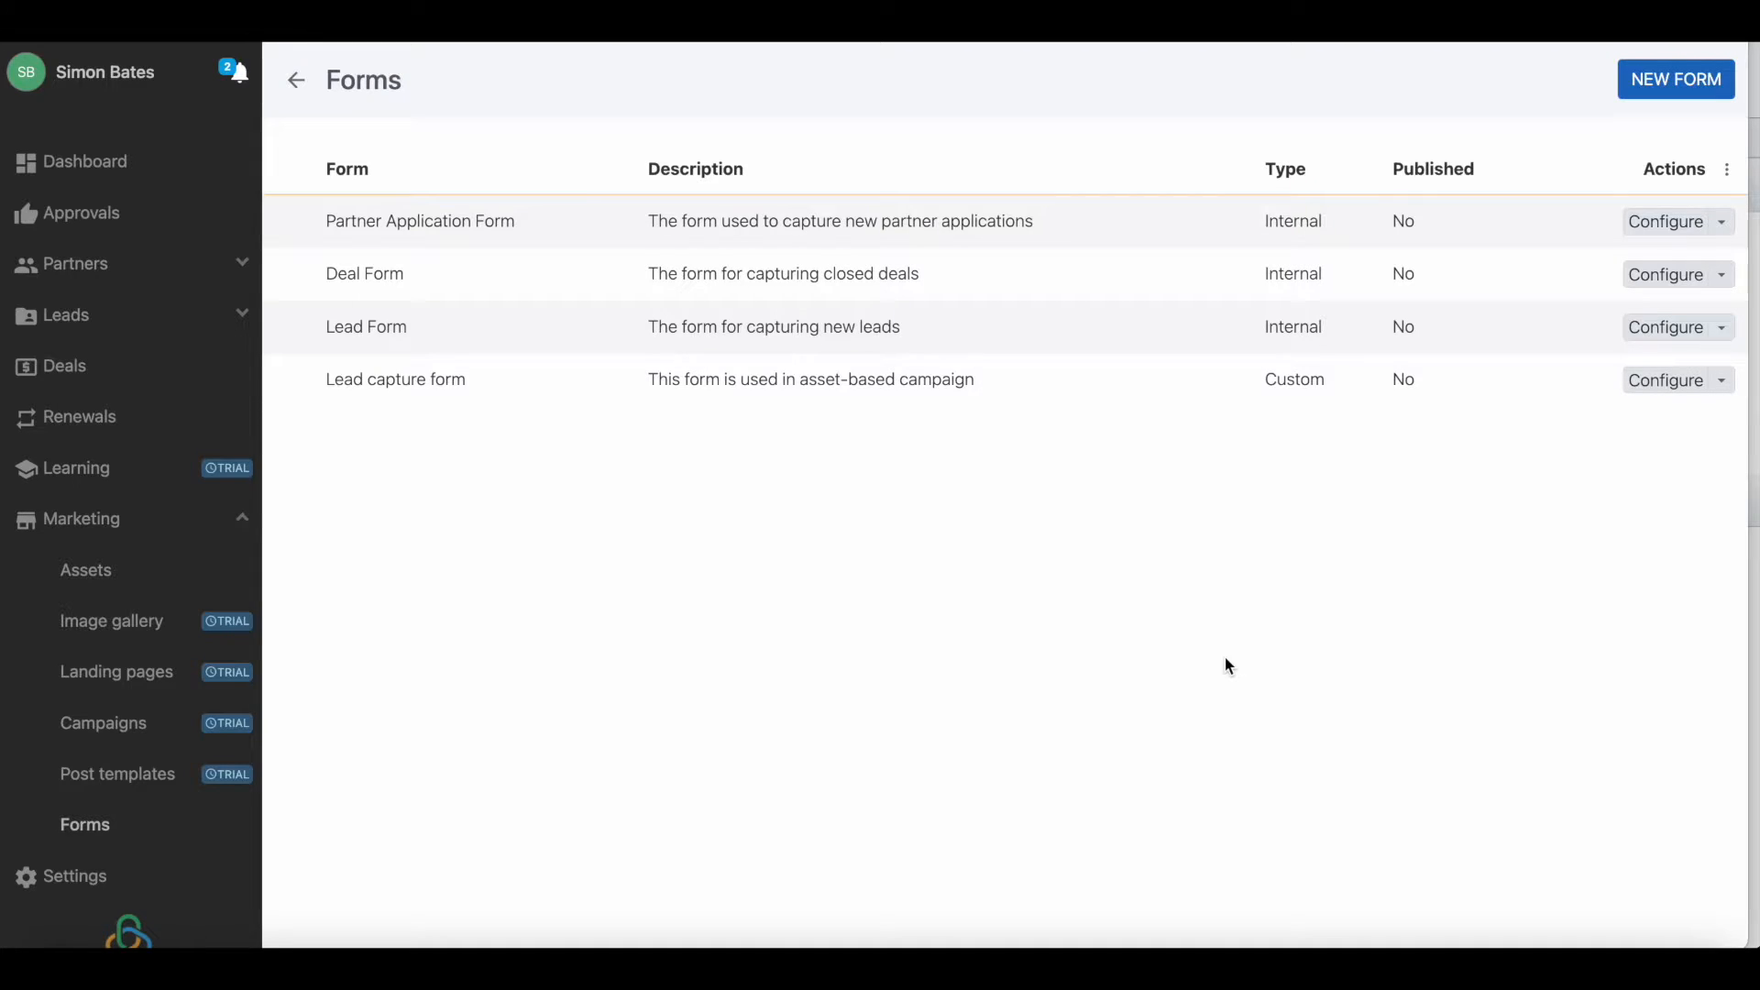
pyautogui.click(838, 392)
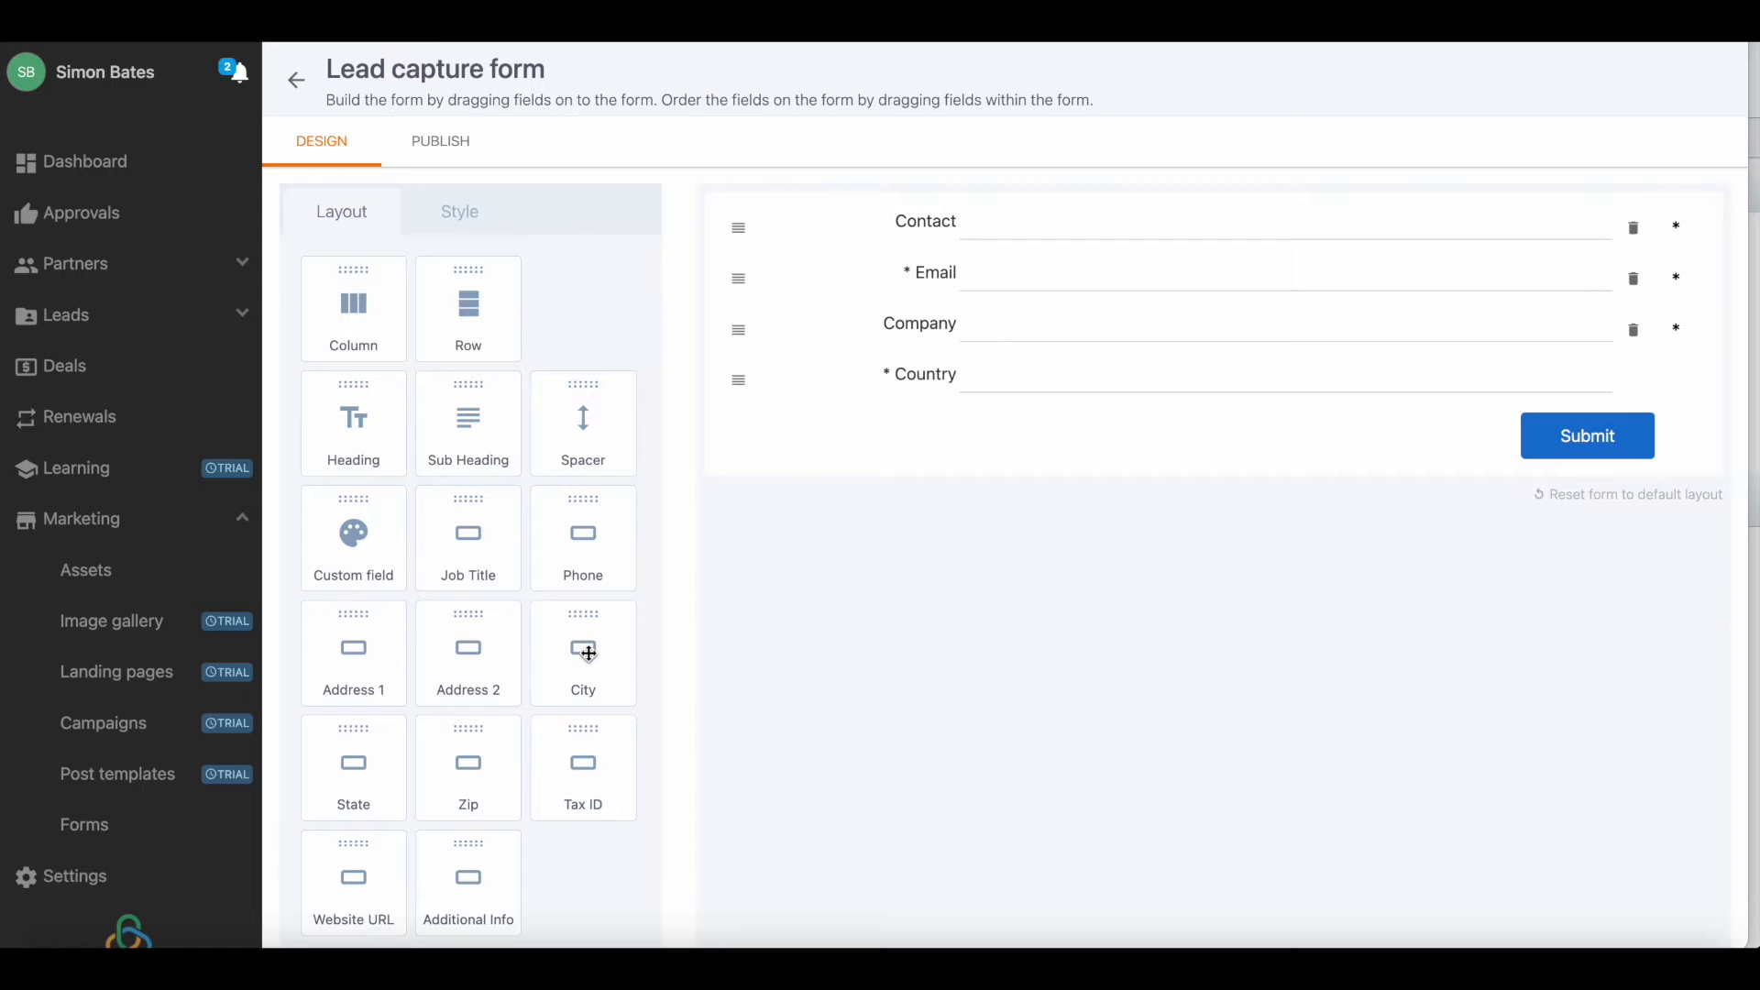
# Add a City field between Company and Country and remove it again.
pyautogui.moveTo(588, 653); pyautogui.dragTo(1043, 409)
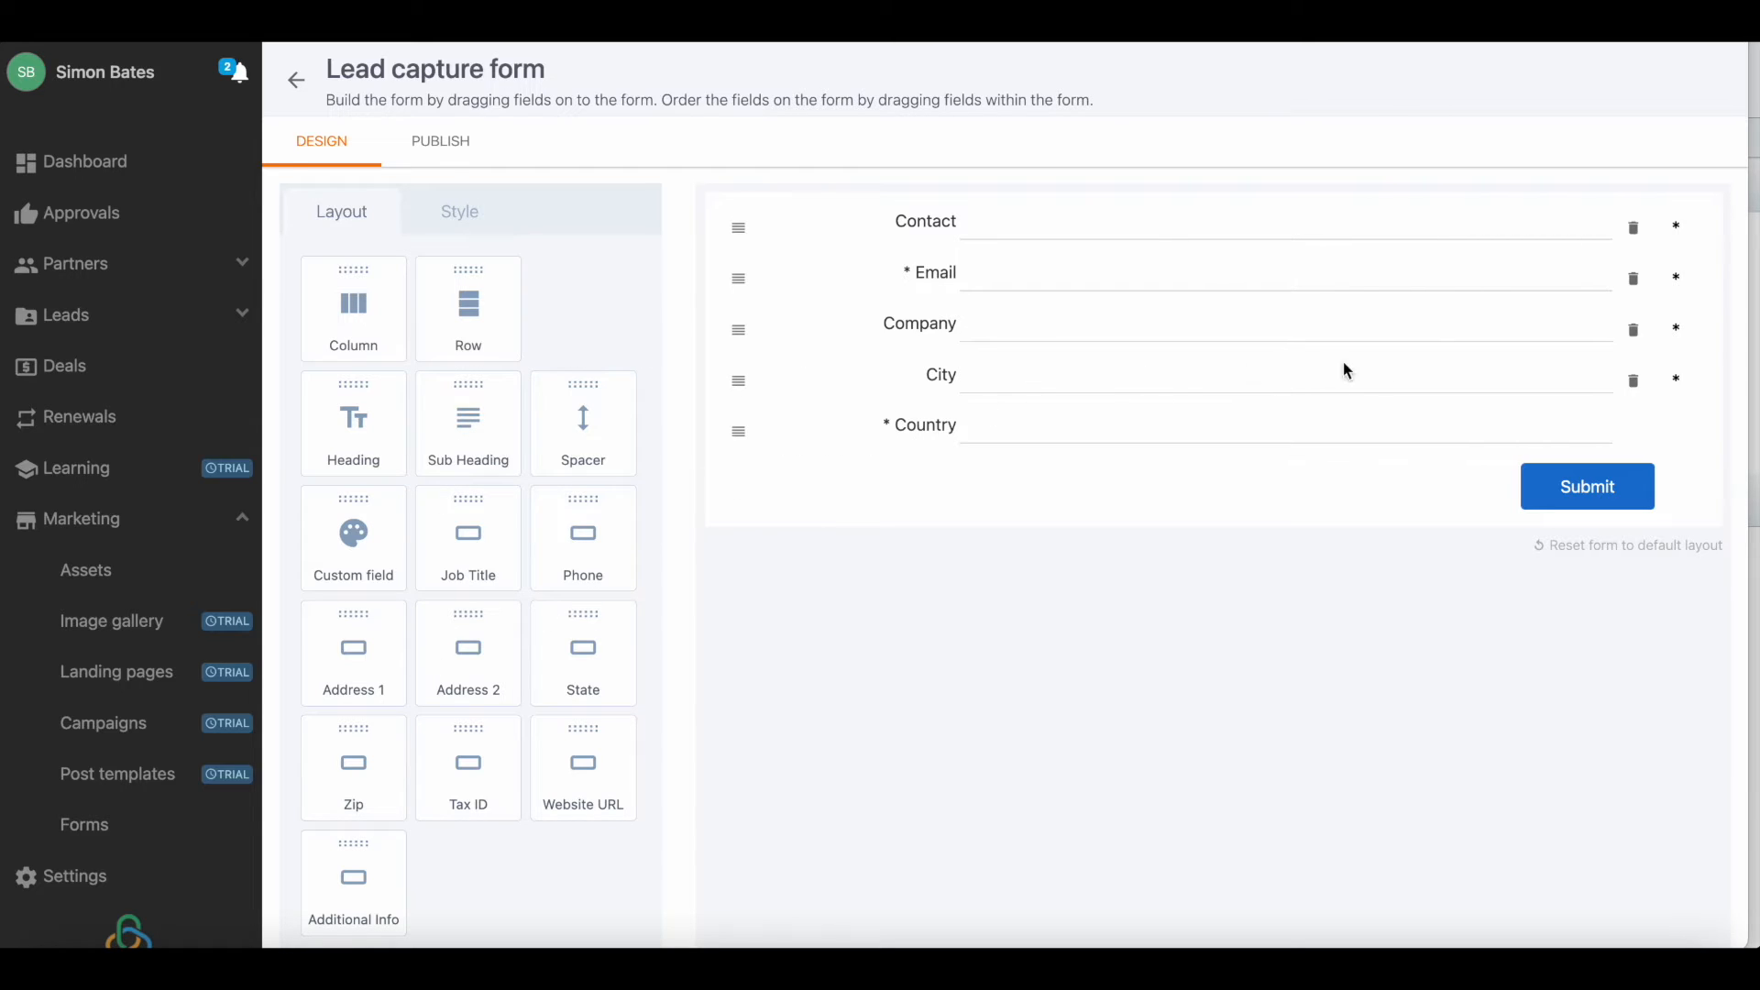
pyautogui.click(1633, 381)
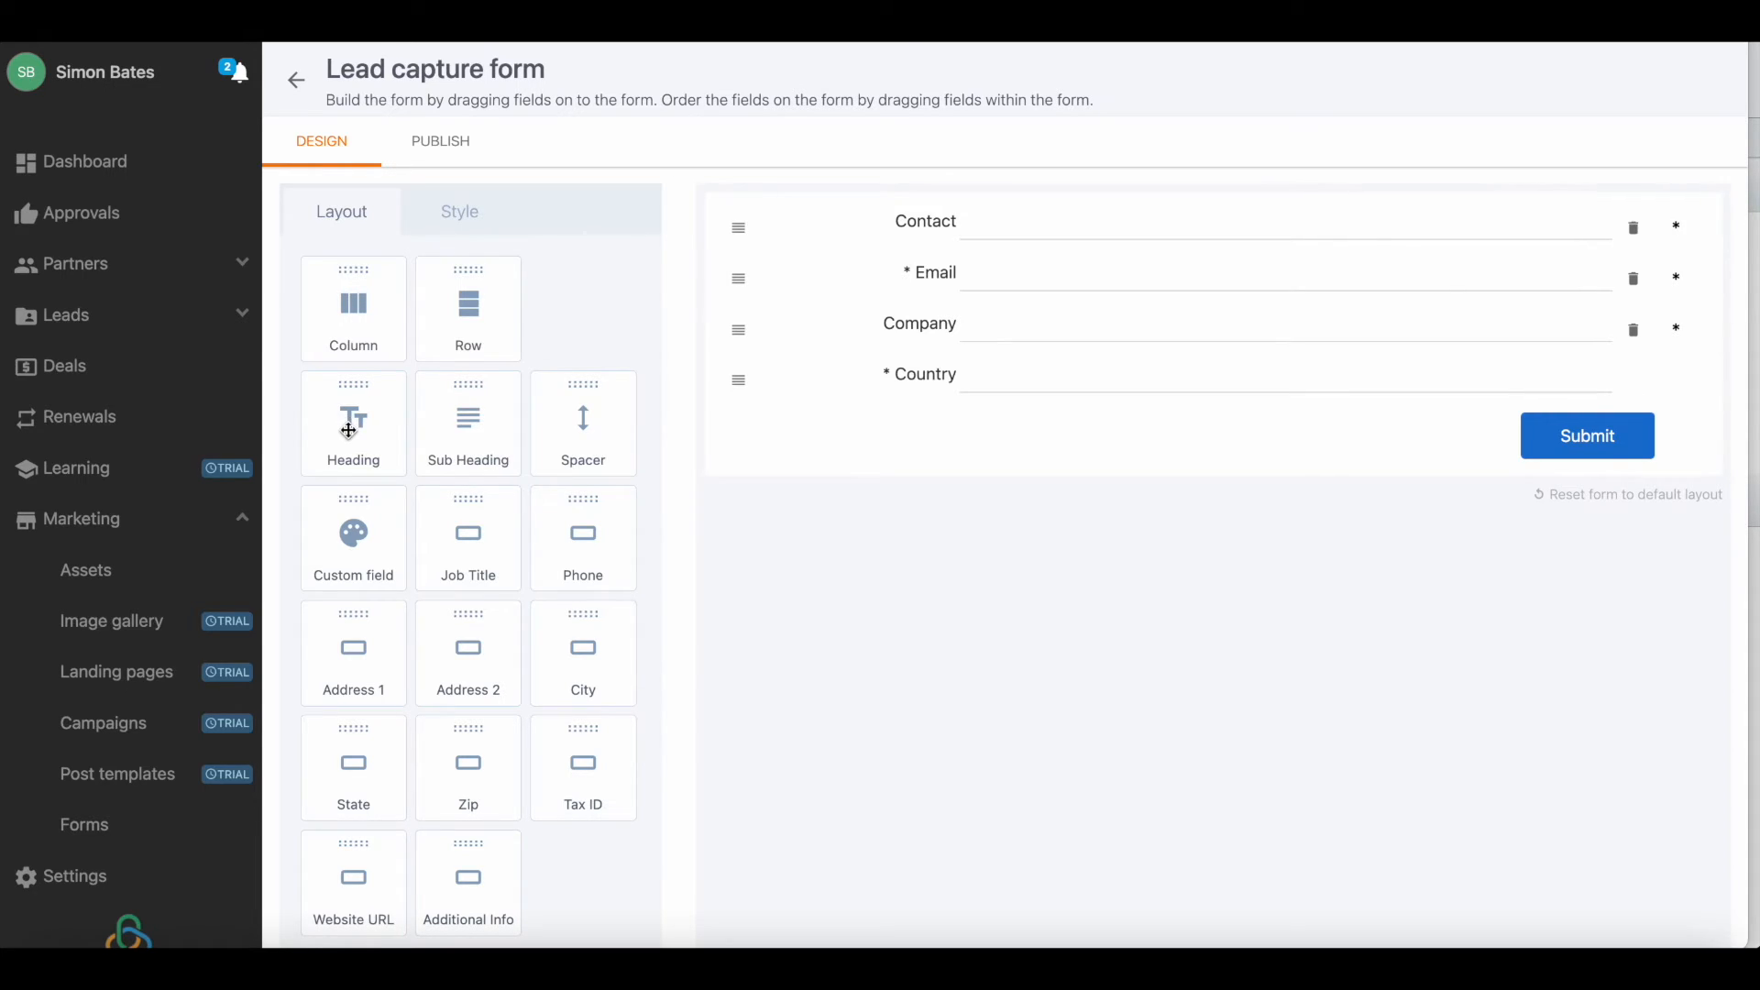
# Add a heading above the Contact field and change its text to "Sign up for a demo".
pyautogui.moveTo(348, 430); pyautogui.dragTo(1155, 227)
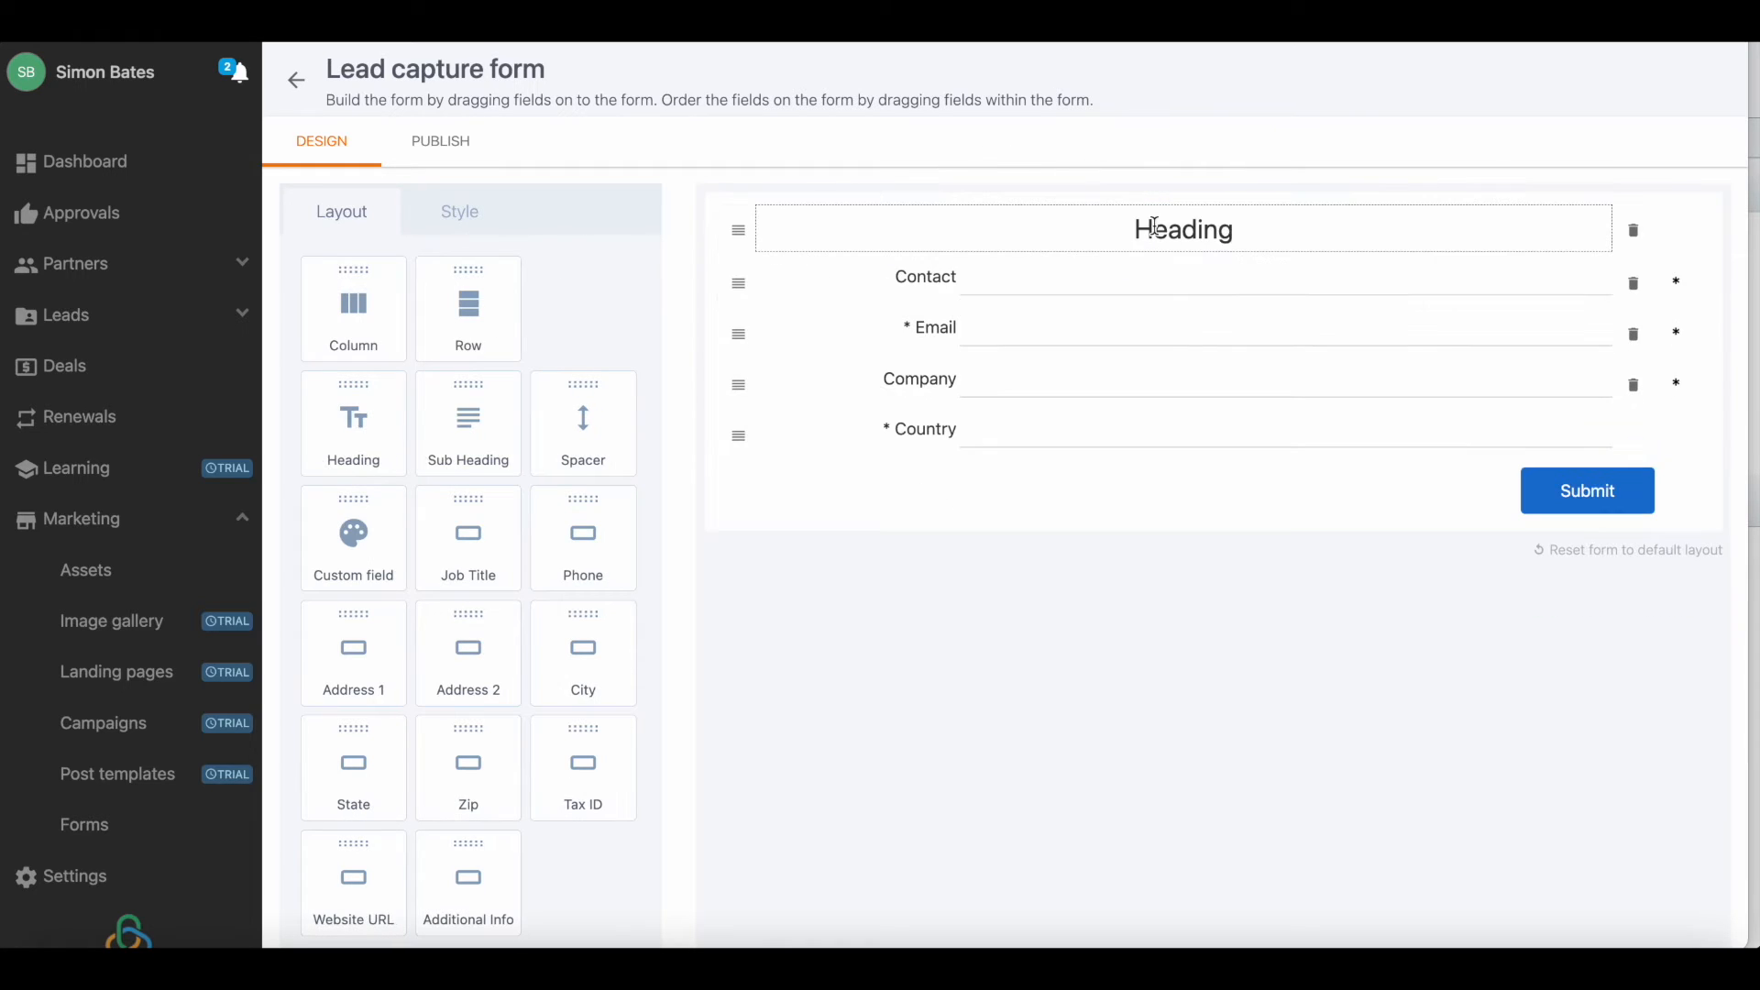
pyautogui.doubleClick(1189, 229)
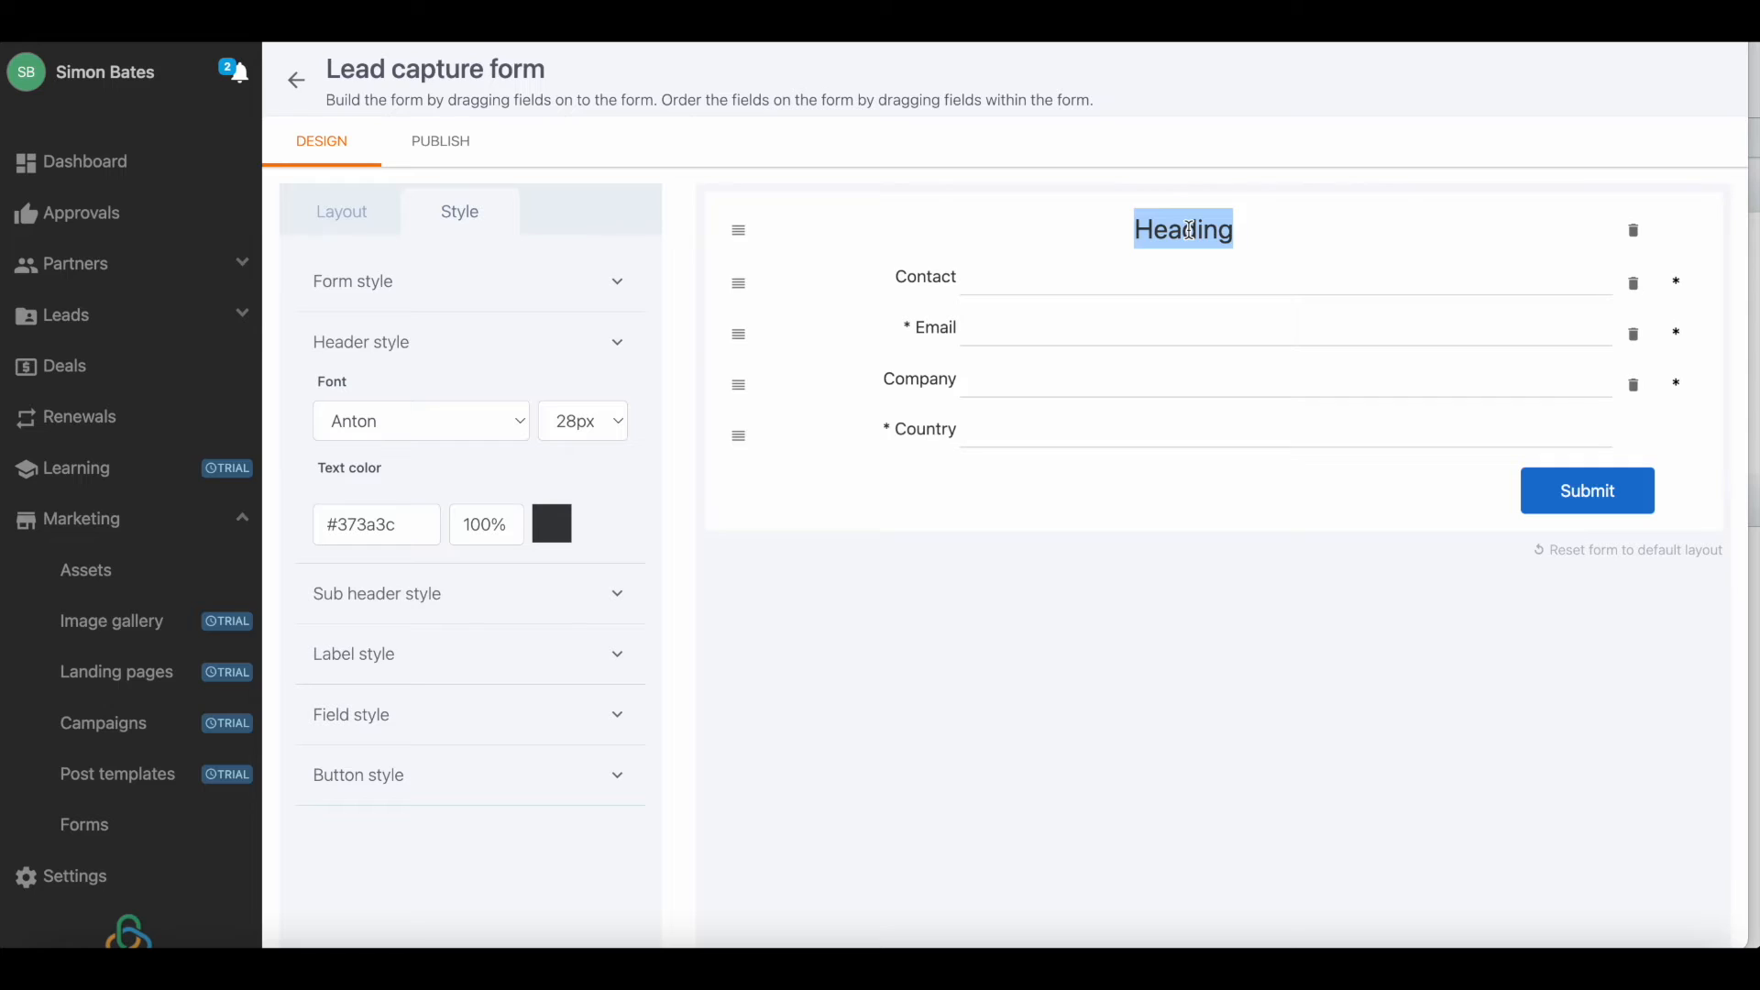
pyautogui.write('Si')
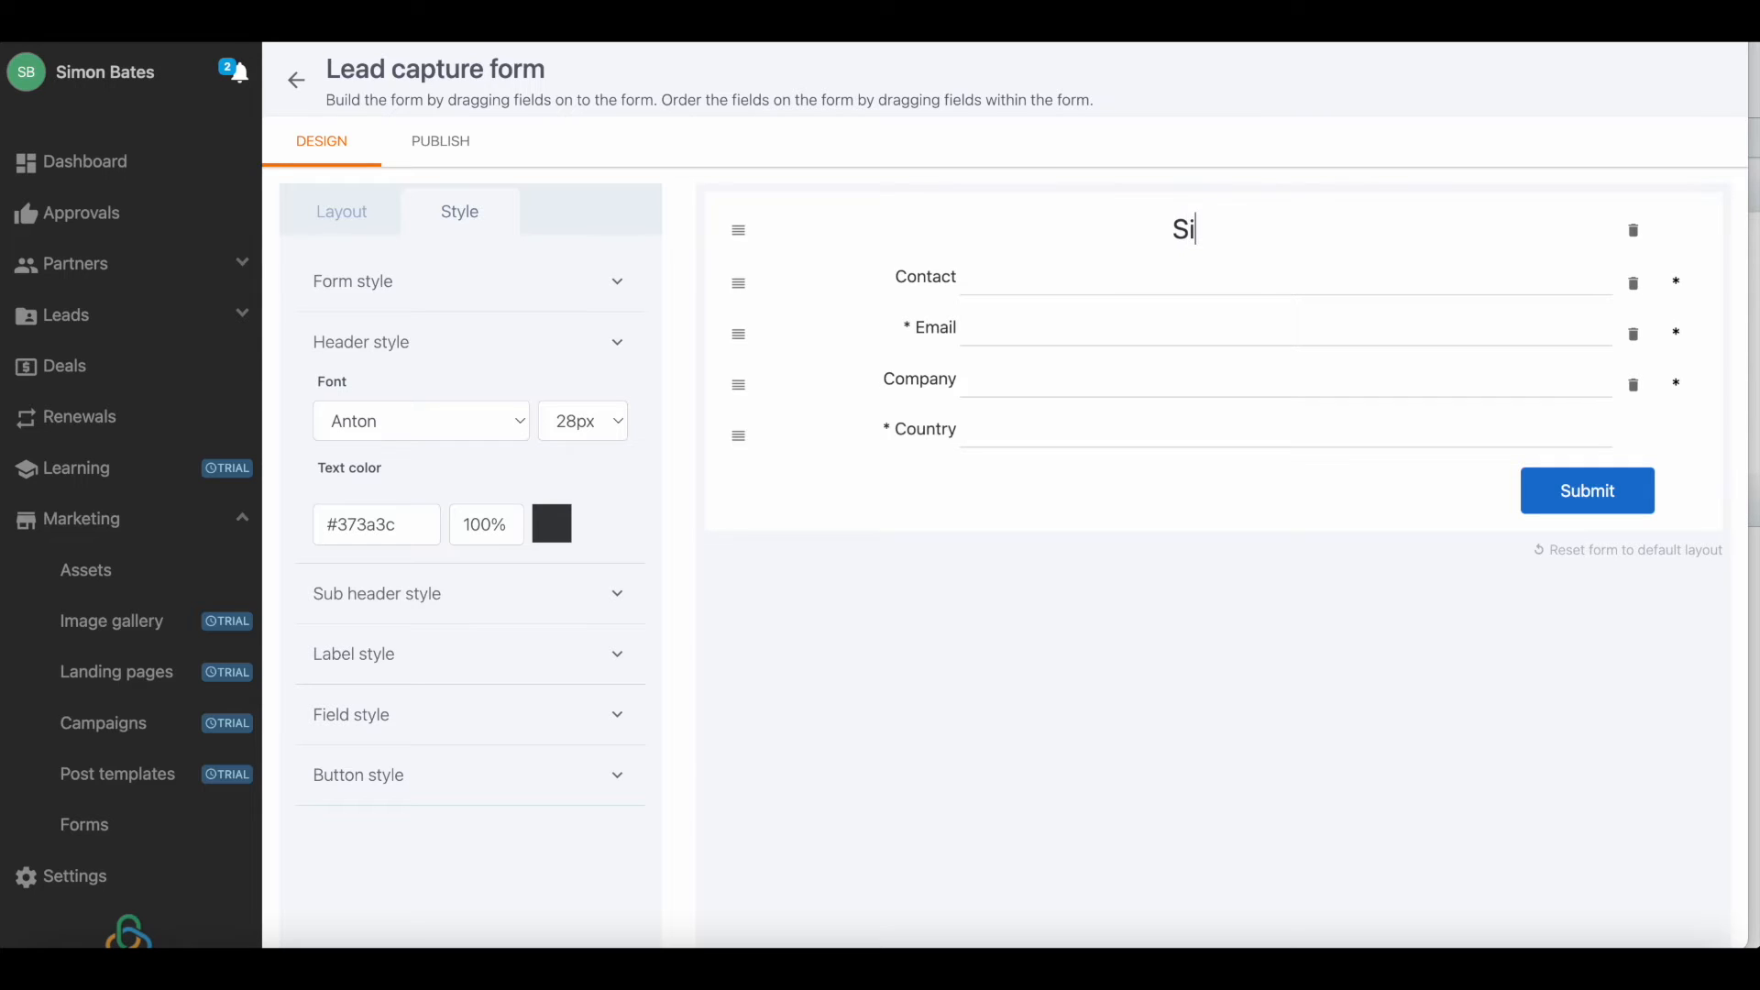
pyautogui.write('gn up for a demo')
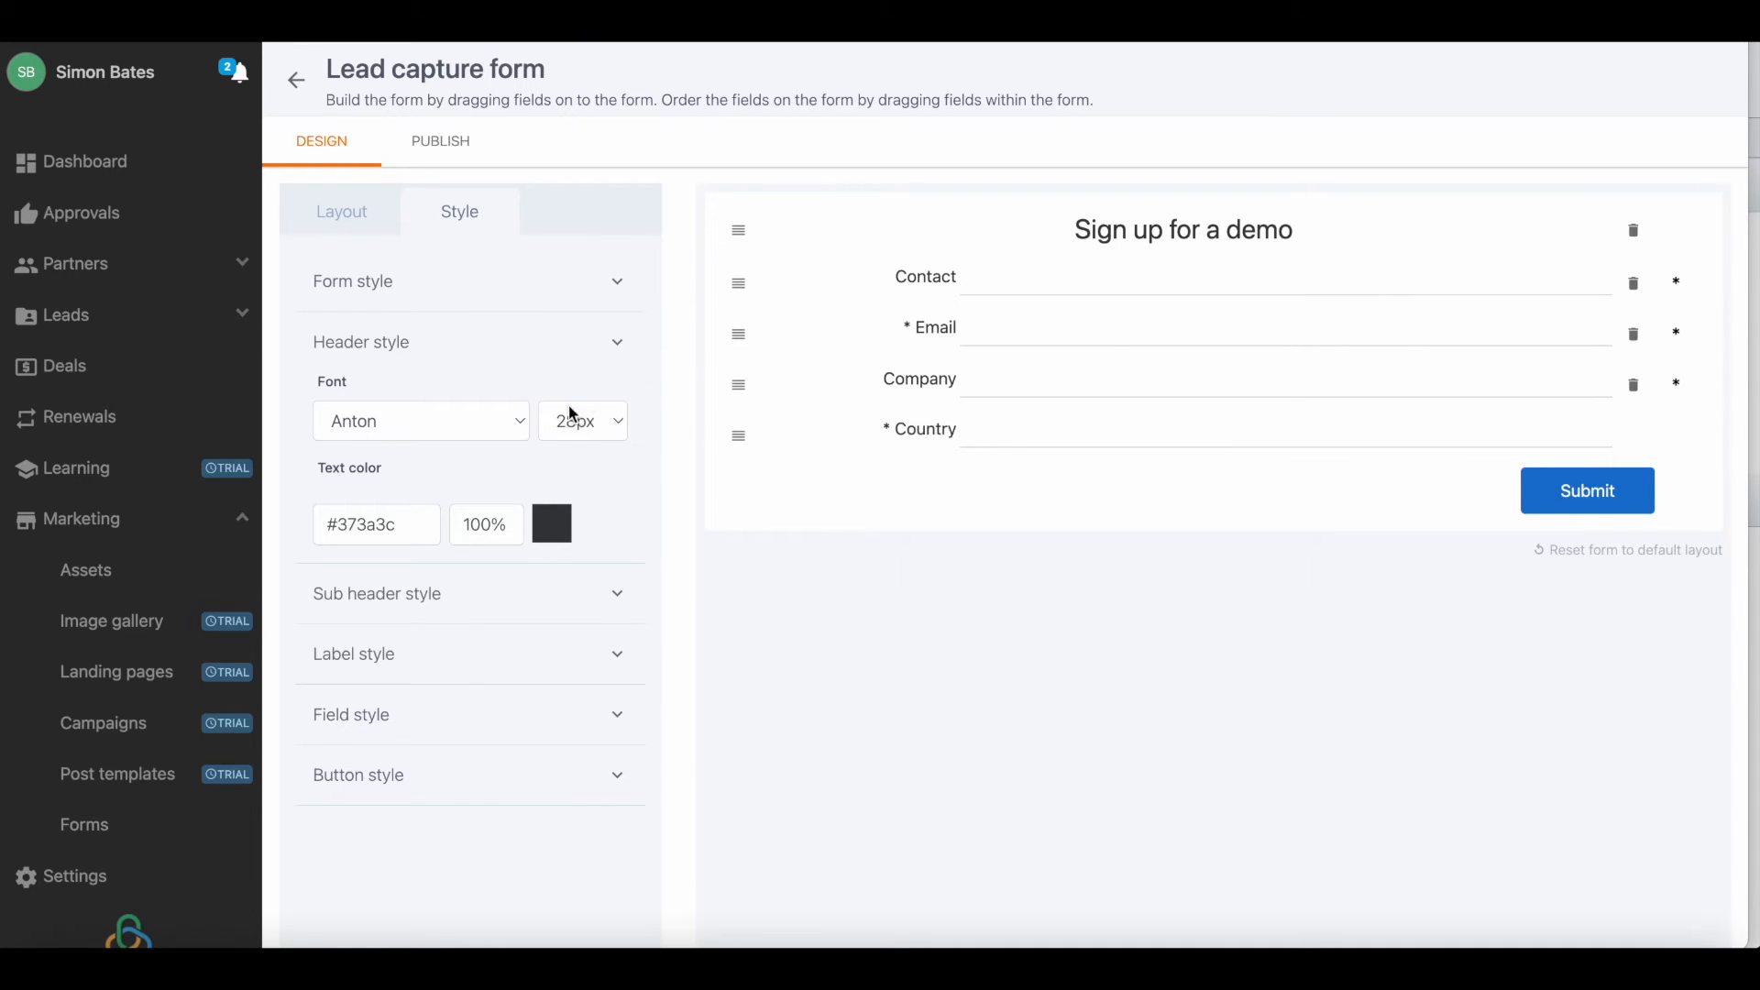
# Try the label orientation above the fields and restore it to the left of the fields.
pyautogui.click(491, 714)
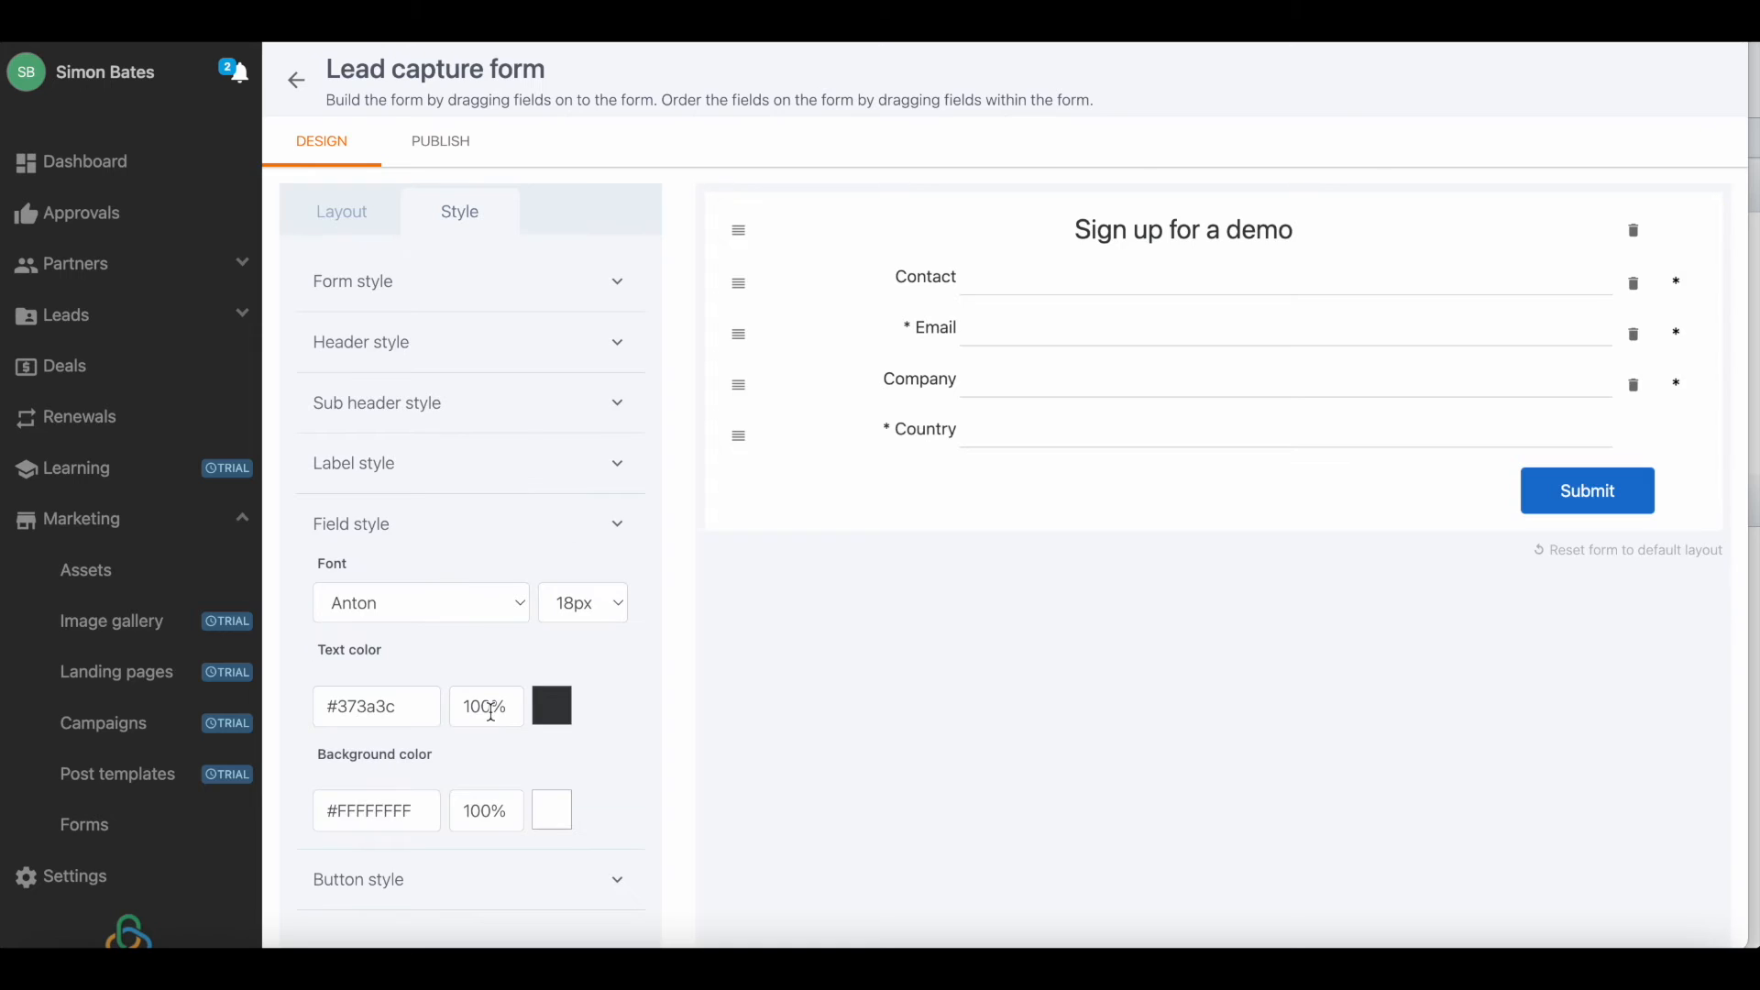
pyautogui.click(362, 290)
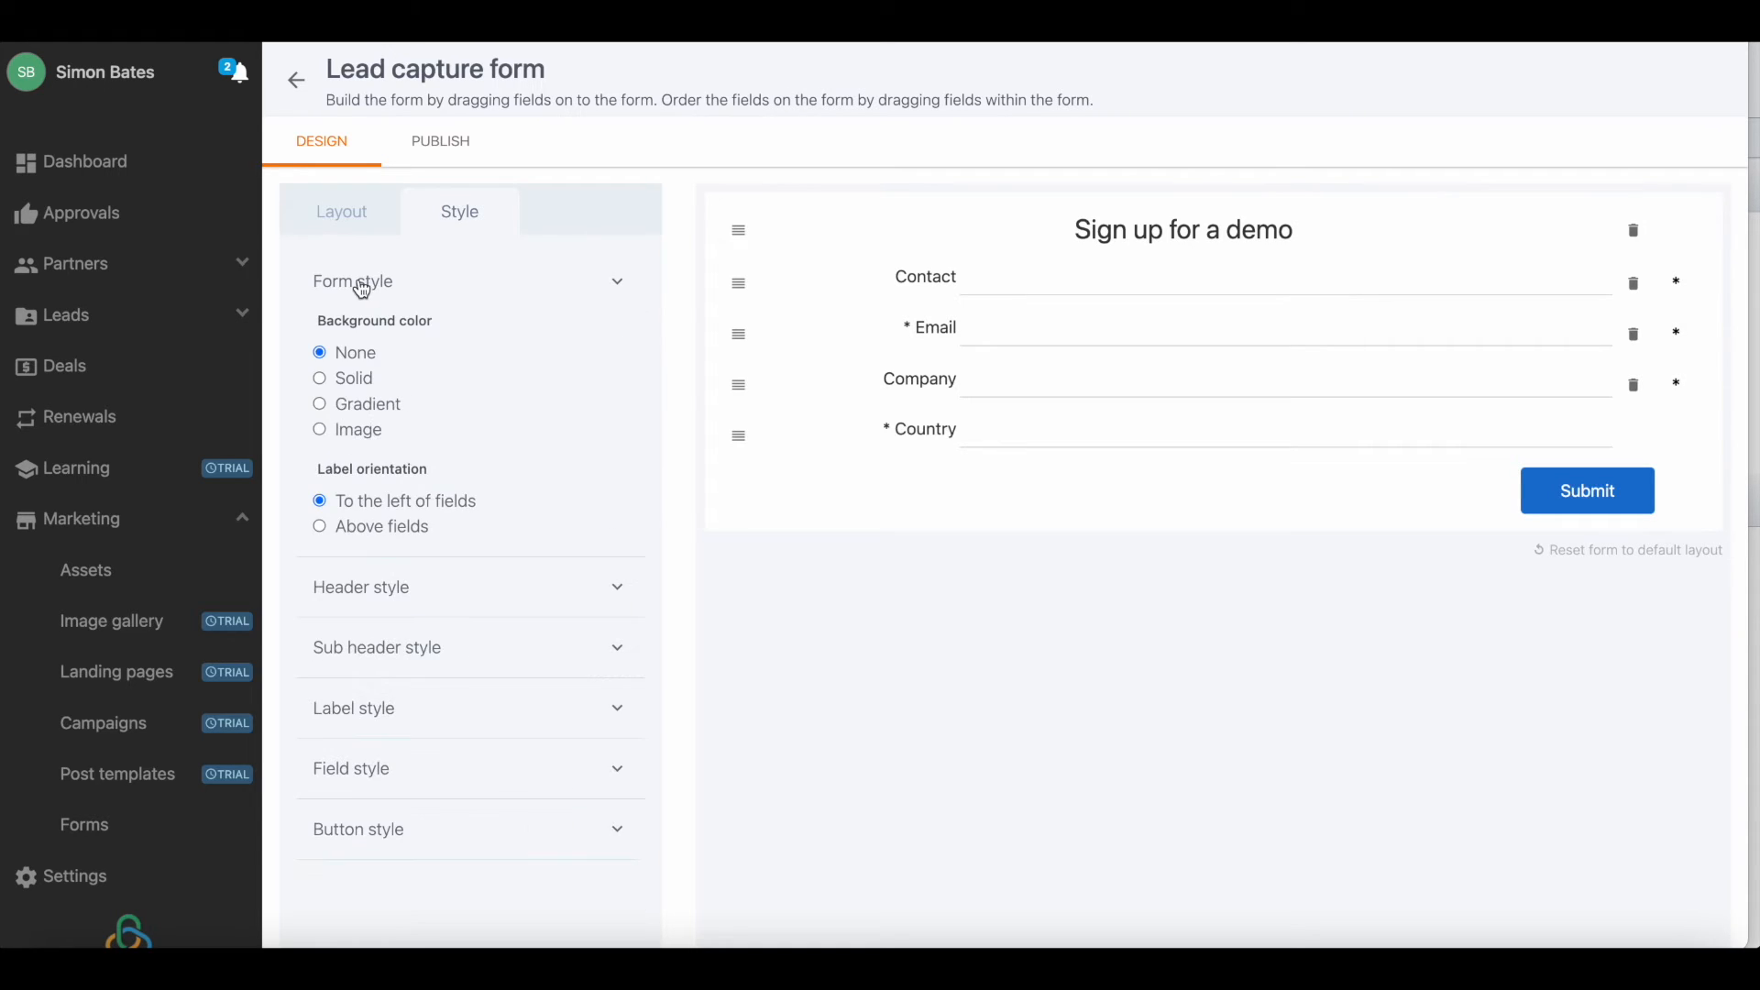
pyautogui.click(320, 527)
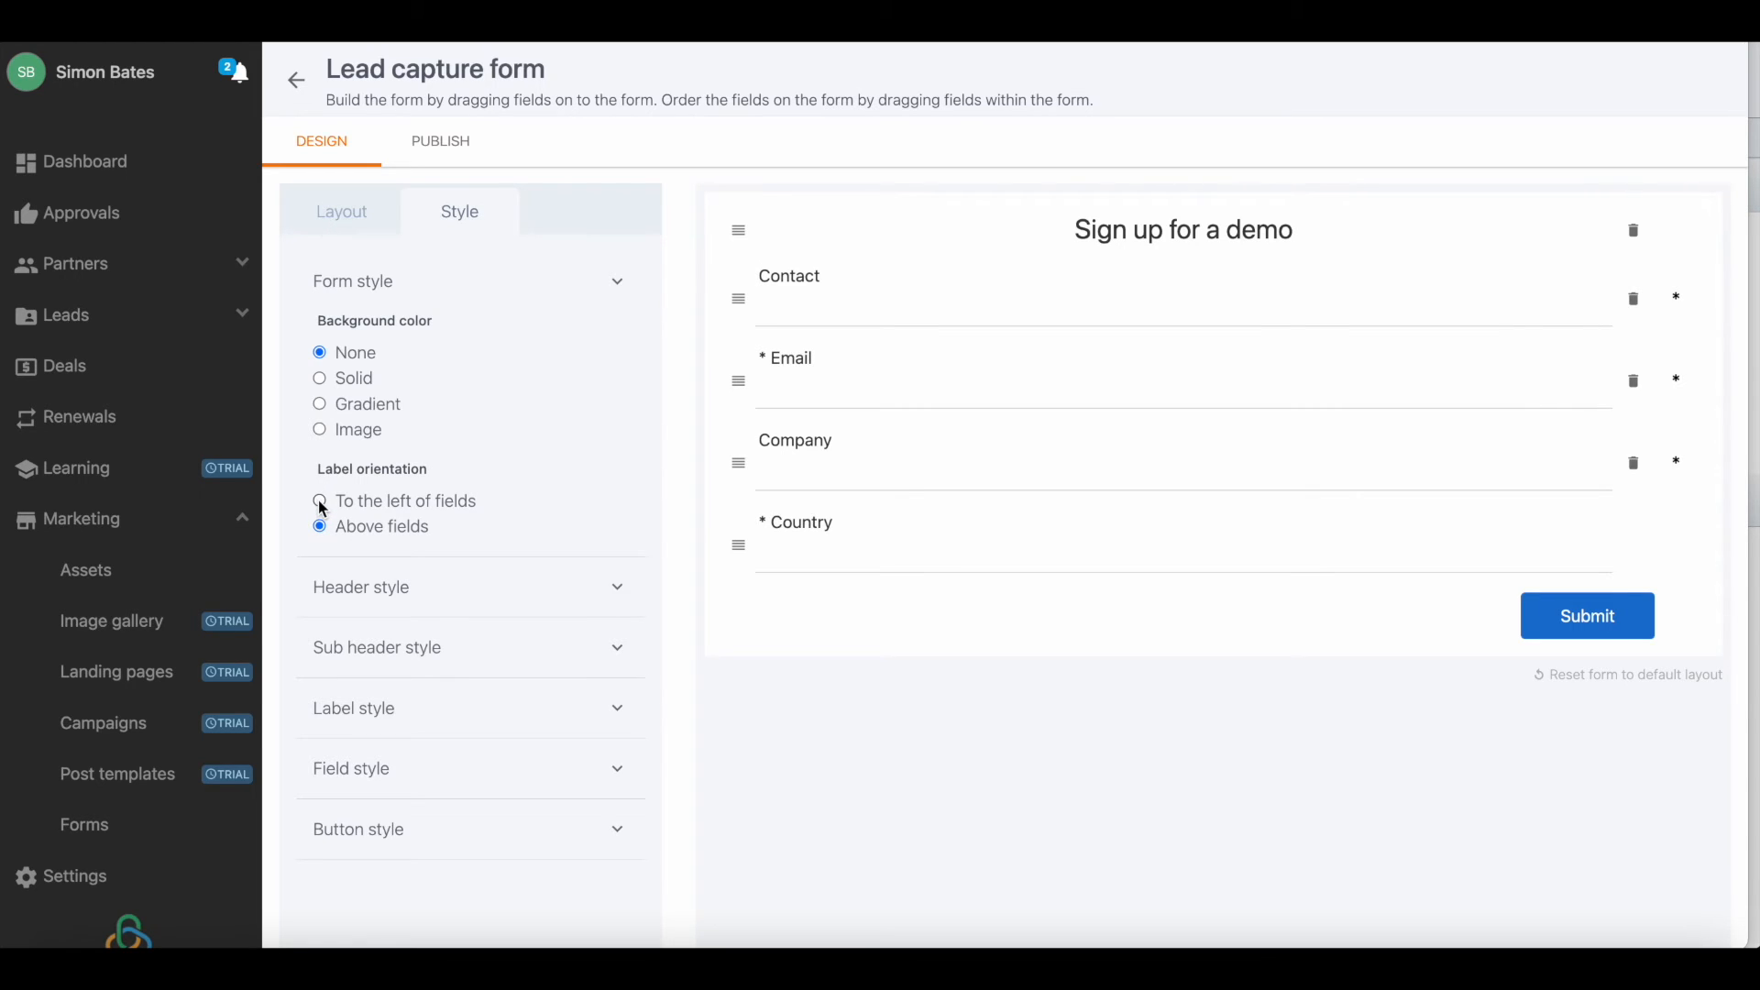
pyautogui.click(320, 503)
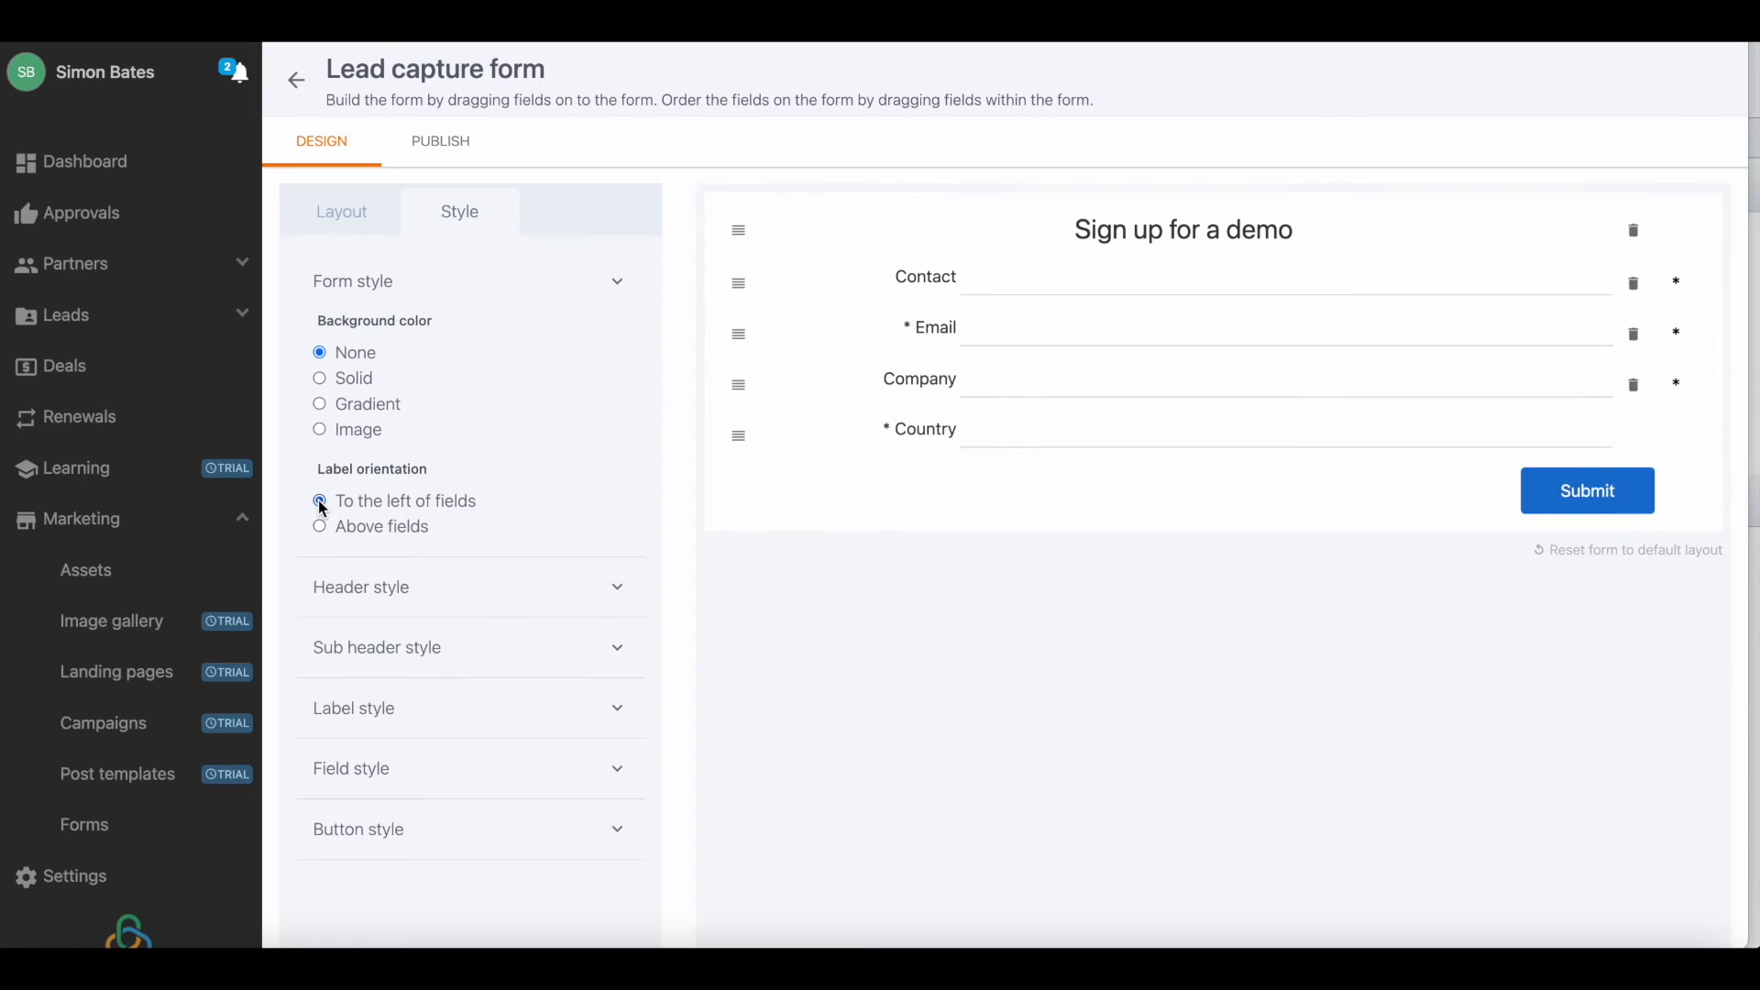
# Give the form a solid light pink background with the colour #eddada.
pyautogui.click(320, 378)
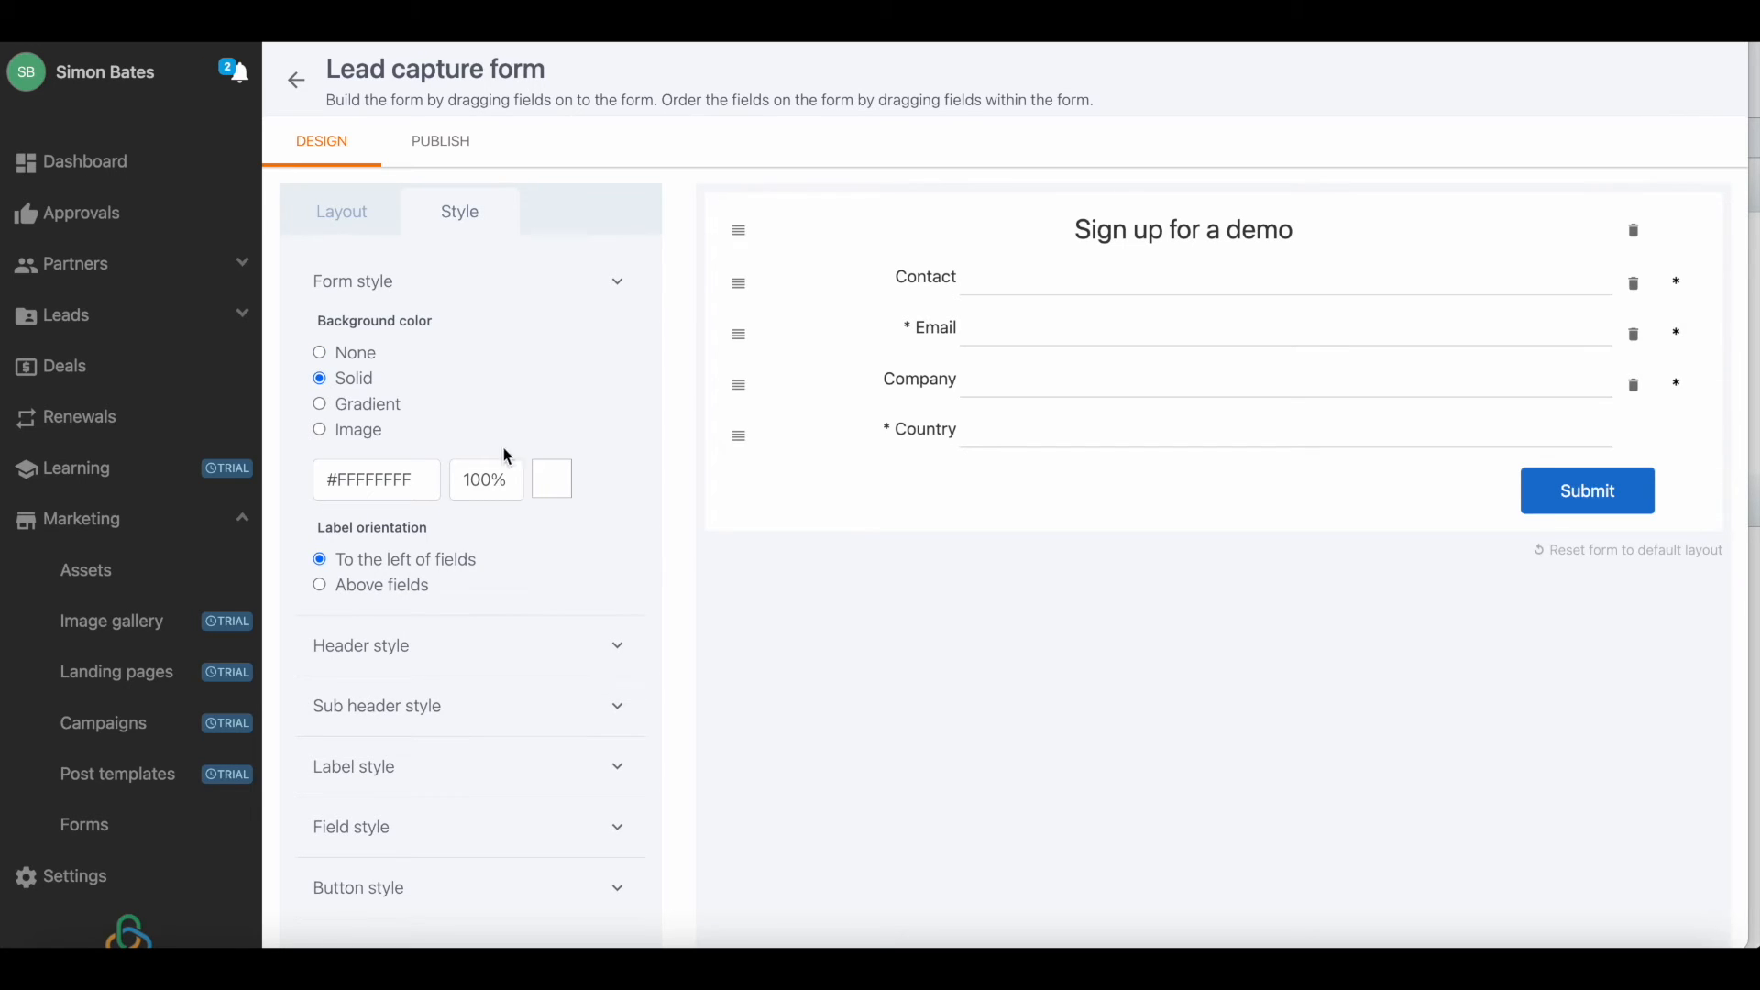
pyautogui.click(555, 481)
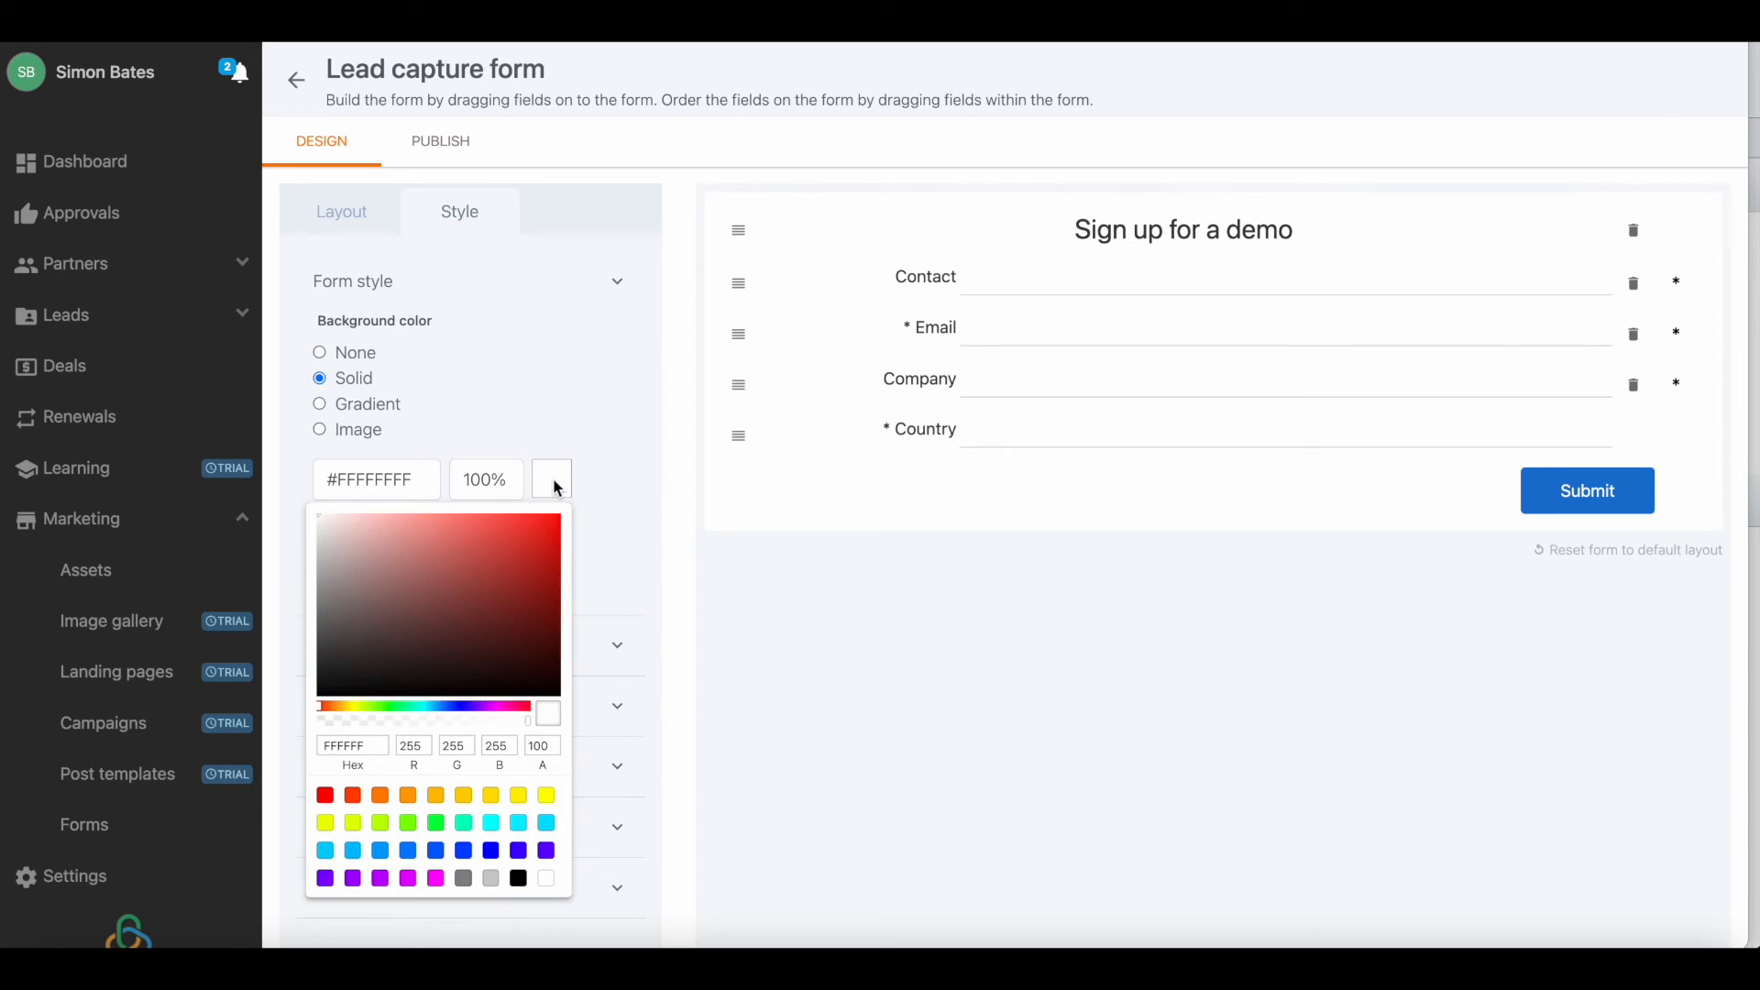
pyautogui.click(494, 541)
pyautogui.moveTo(350, 530); pyautogui.dragTo(336, 528)
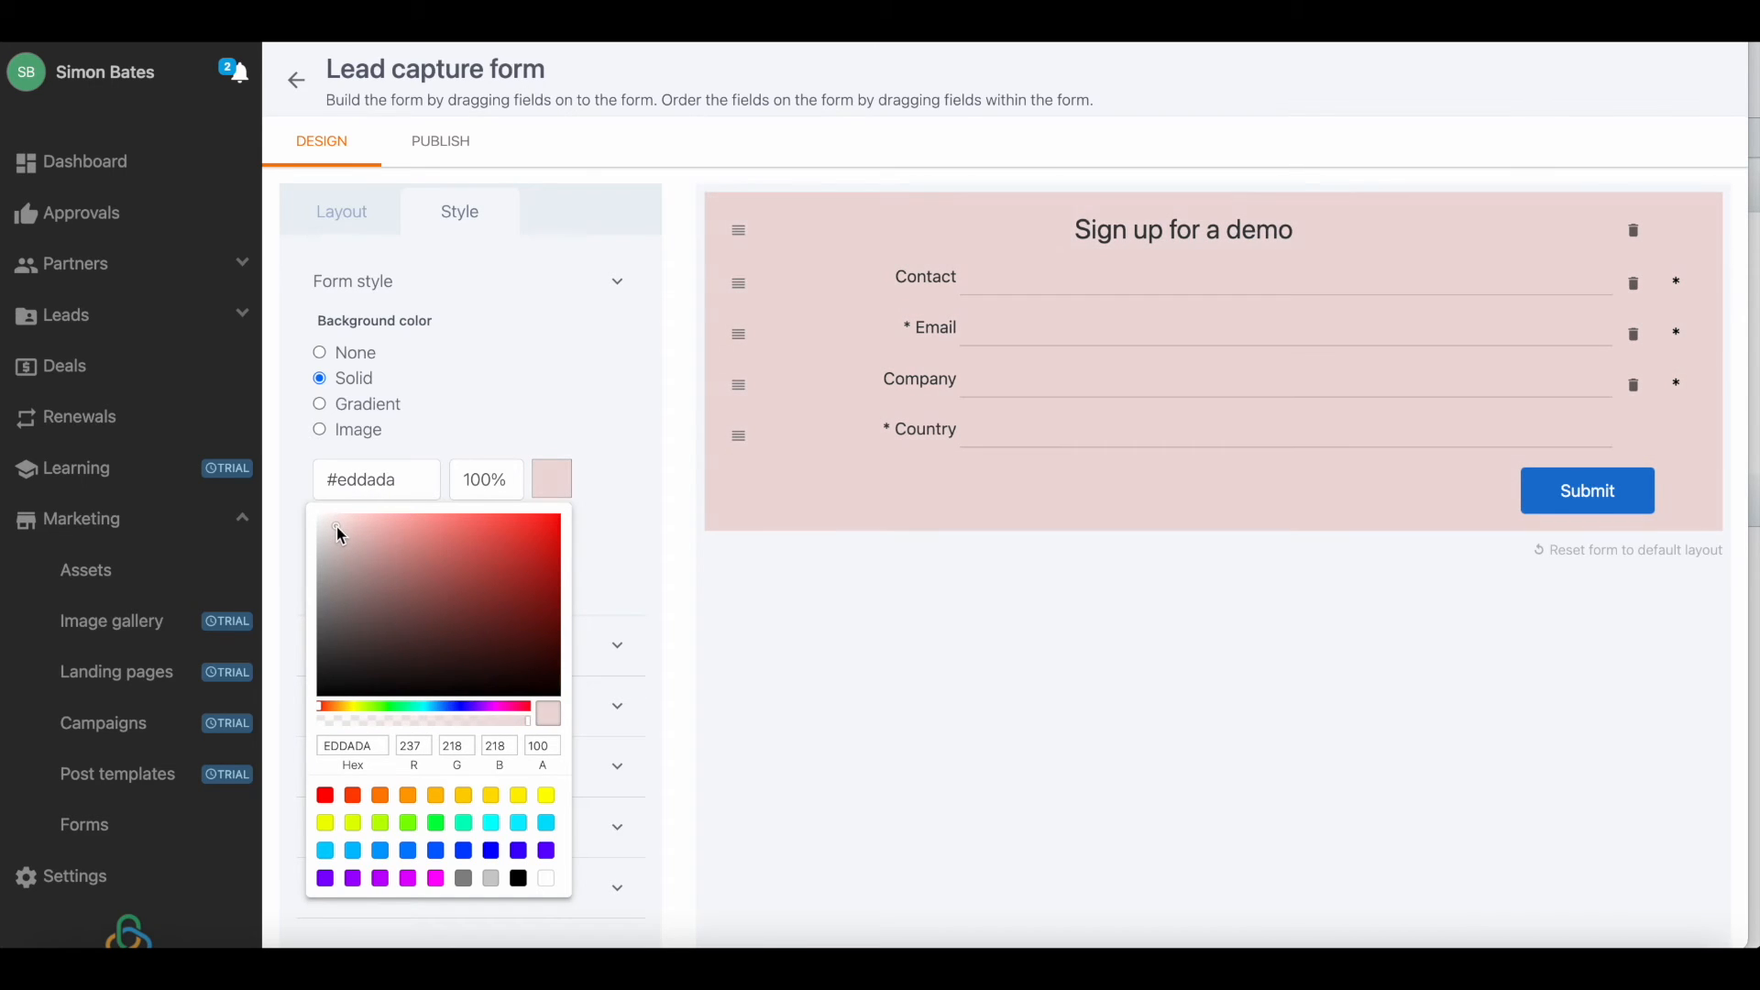
pyautogui.click(465, 381)
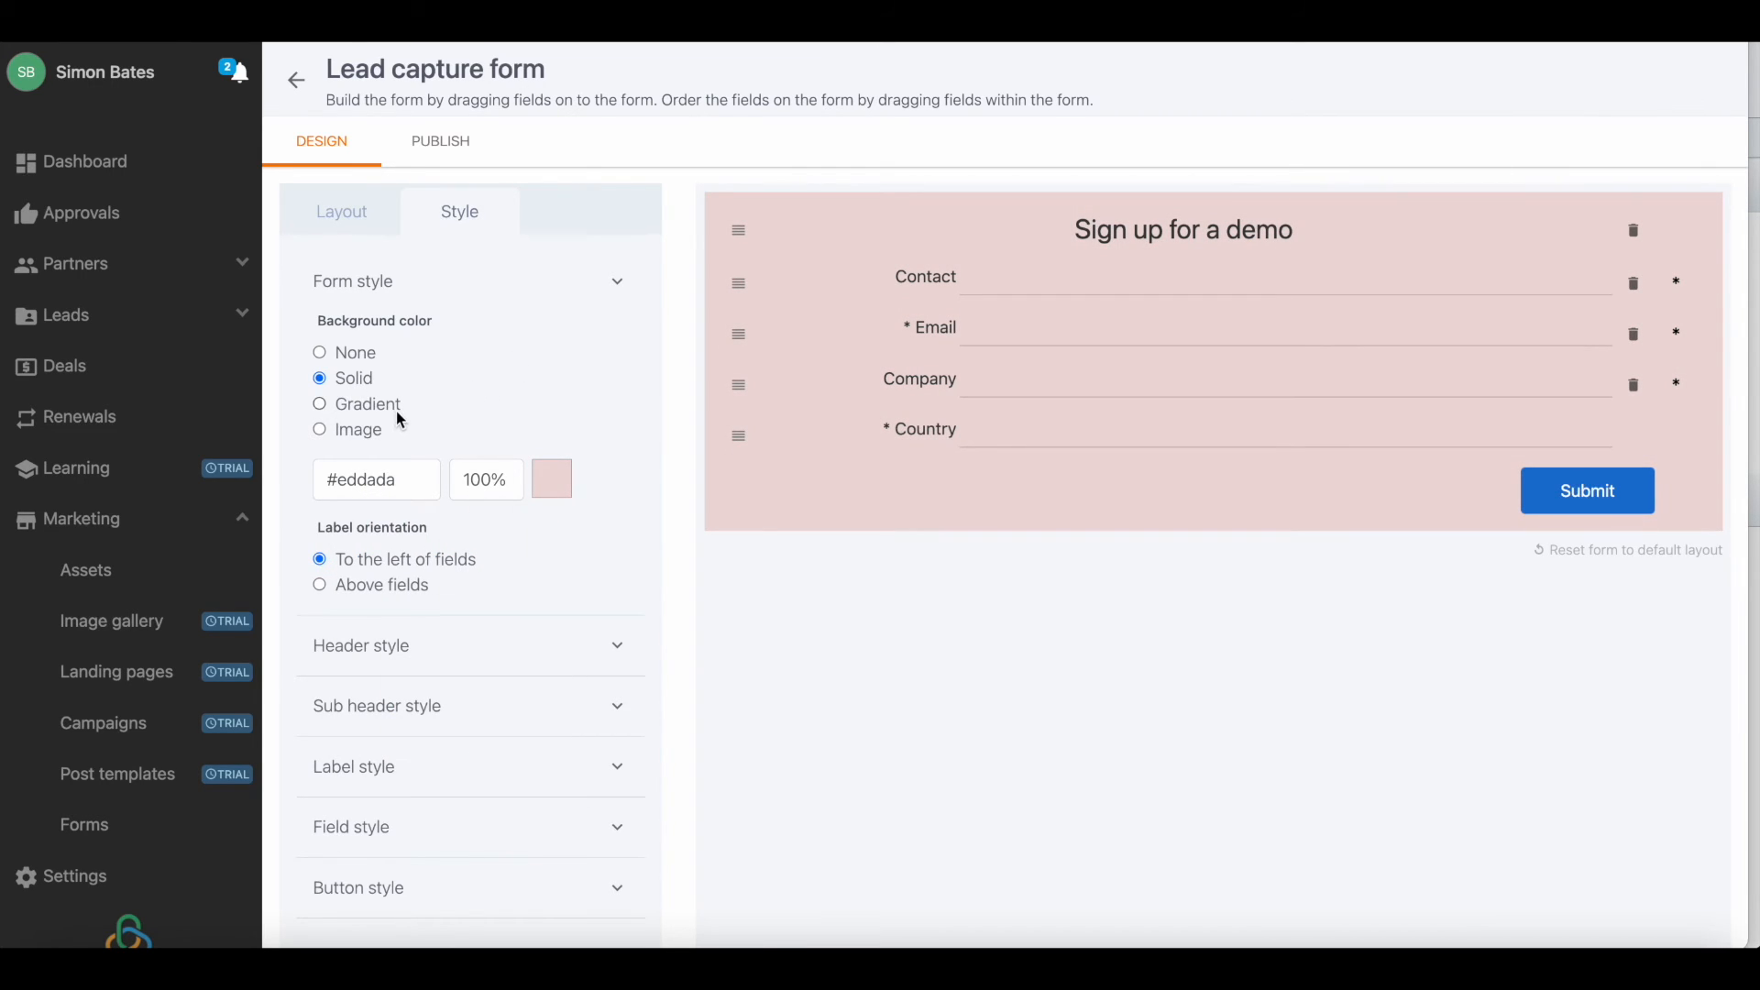
# Set the header font size to 32px in the header style.
pyautogui.click(578, 658)
pyautogui.scroll(-1, 583, 653)
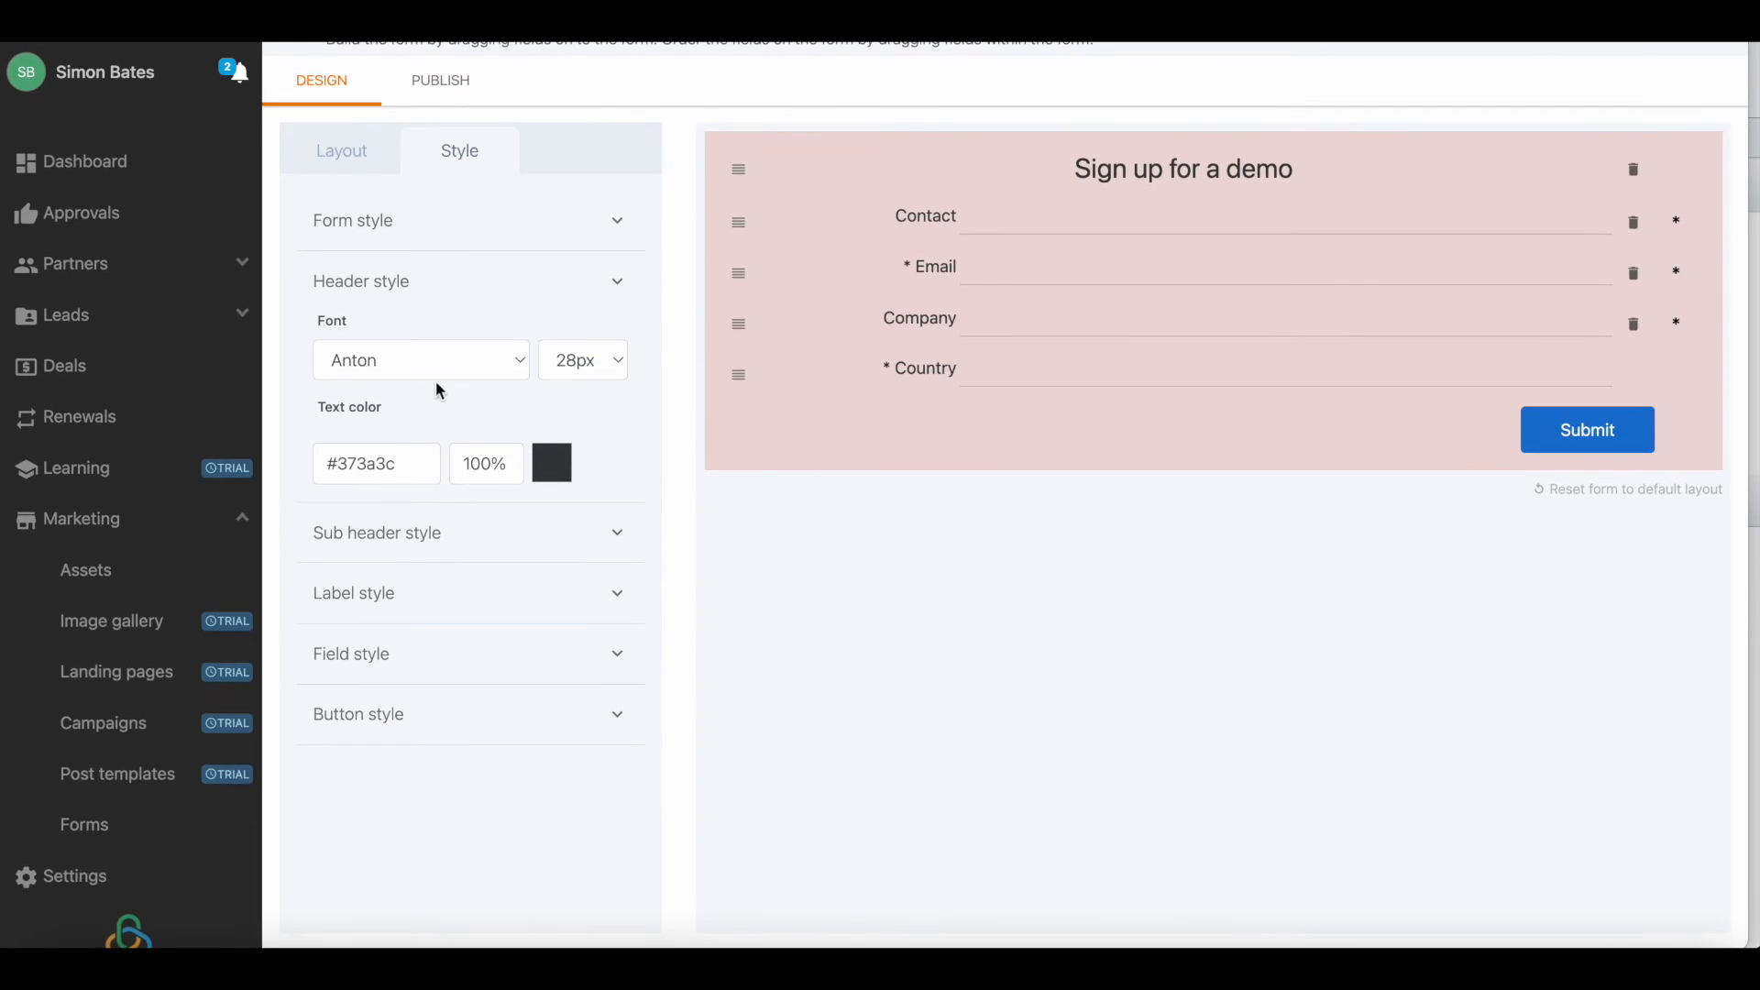
pyautogui.click(625, 361)
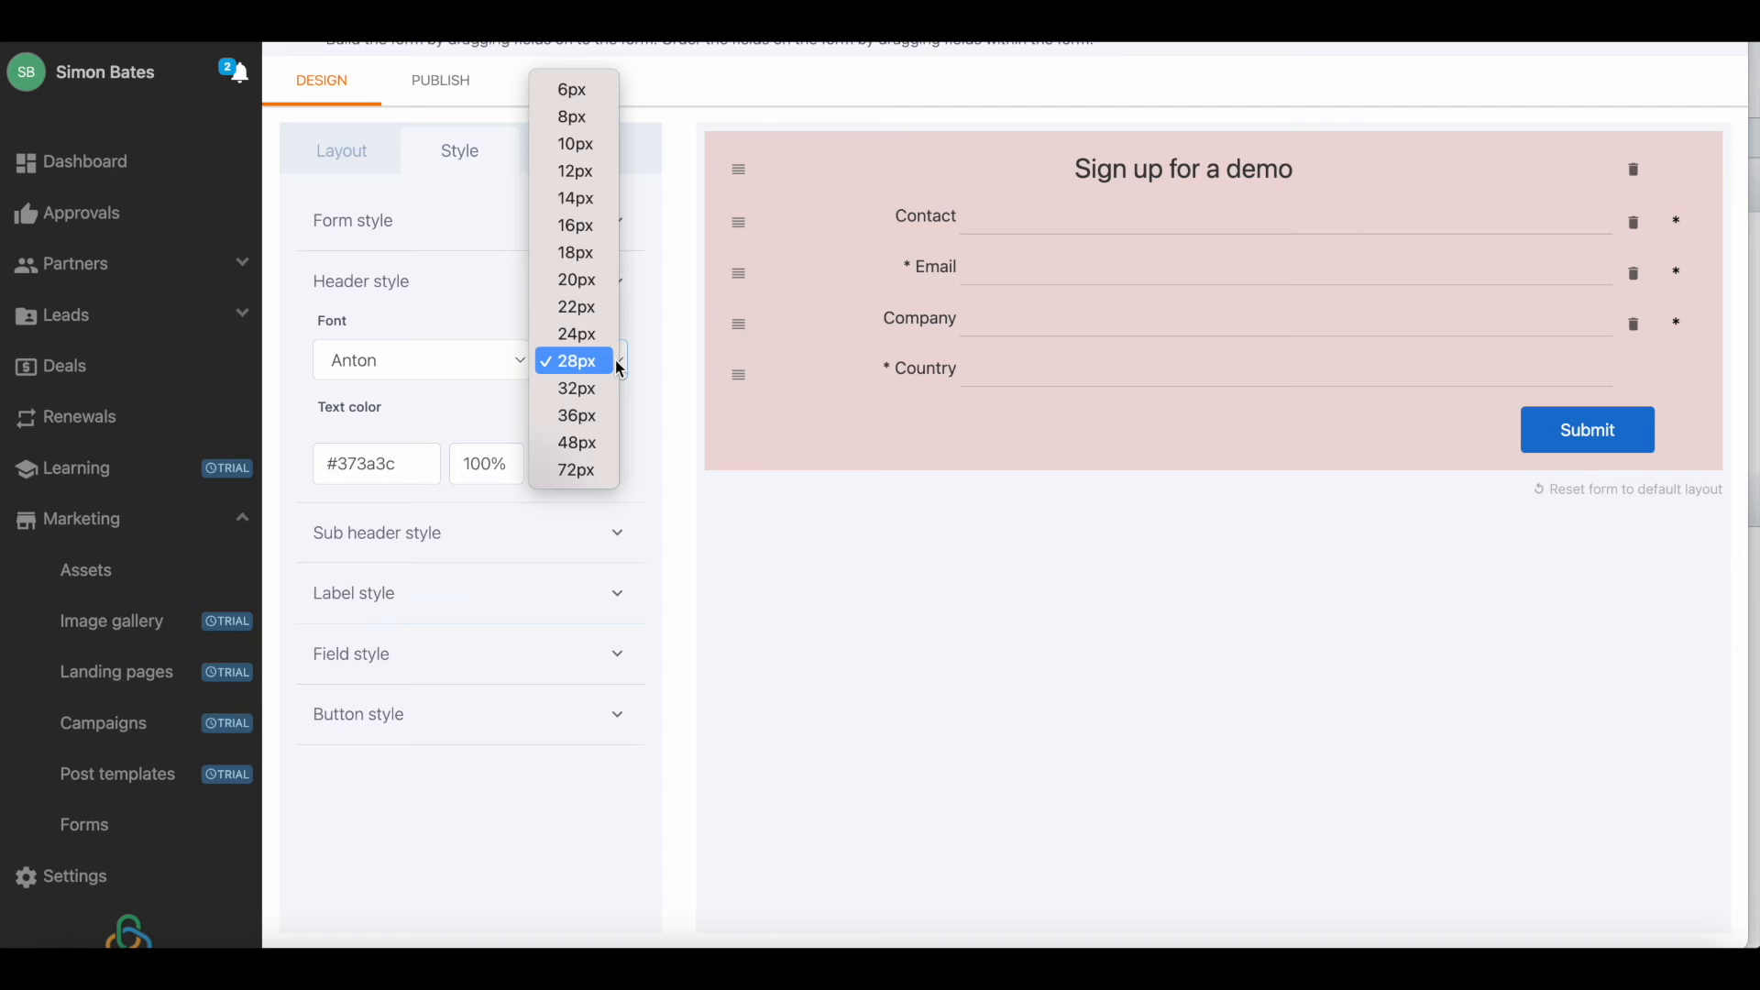
pyautogui.click(597, 394)
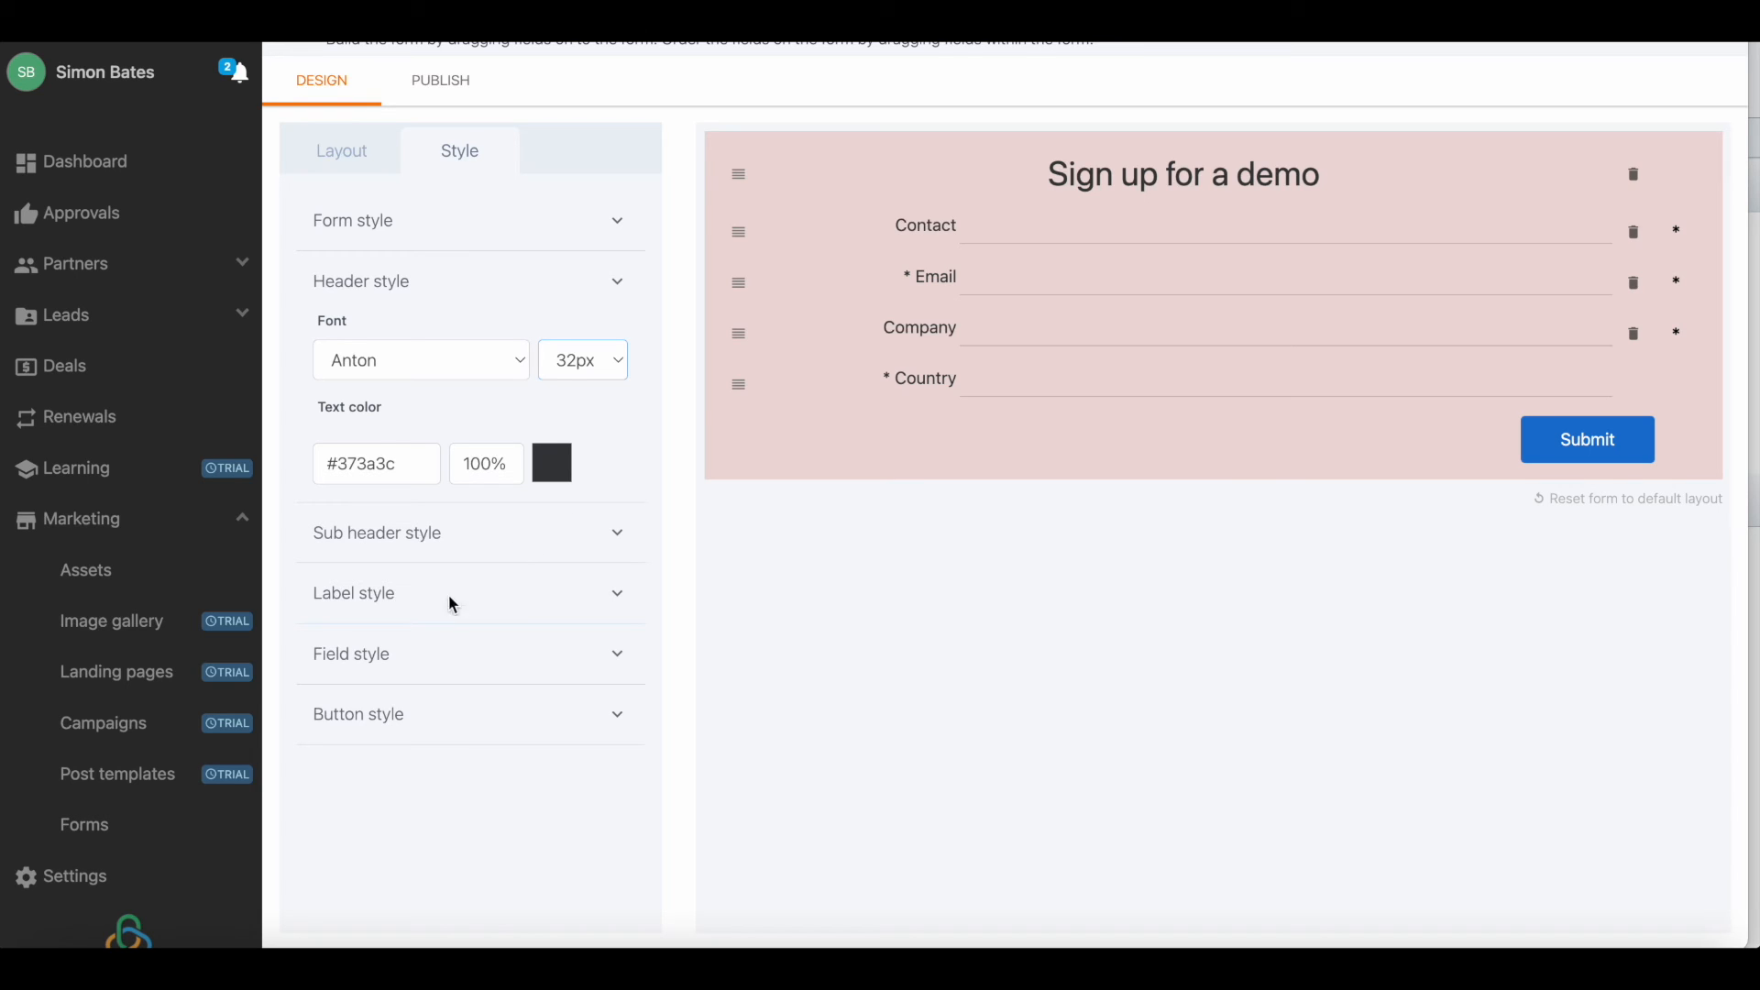
# Examine the label, field and button style settings and return to the form's layout elements.
pyautogui.click(488, 592)
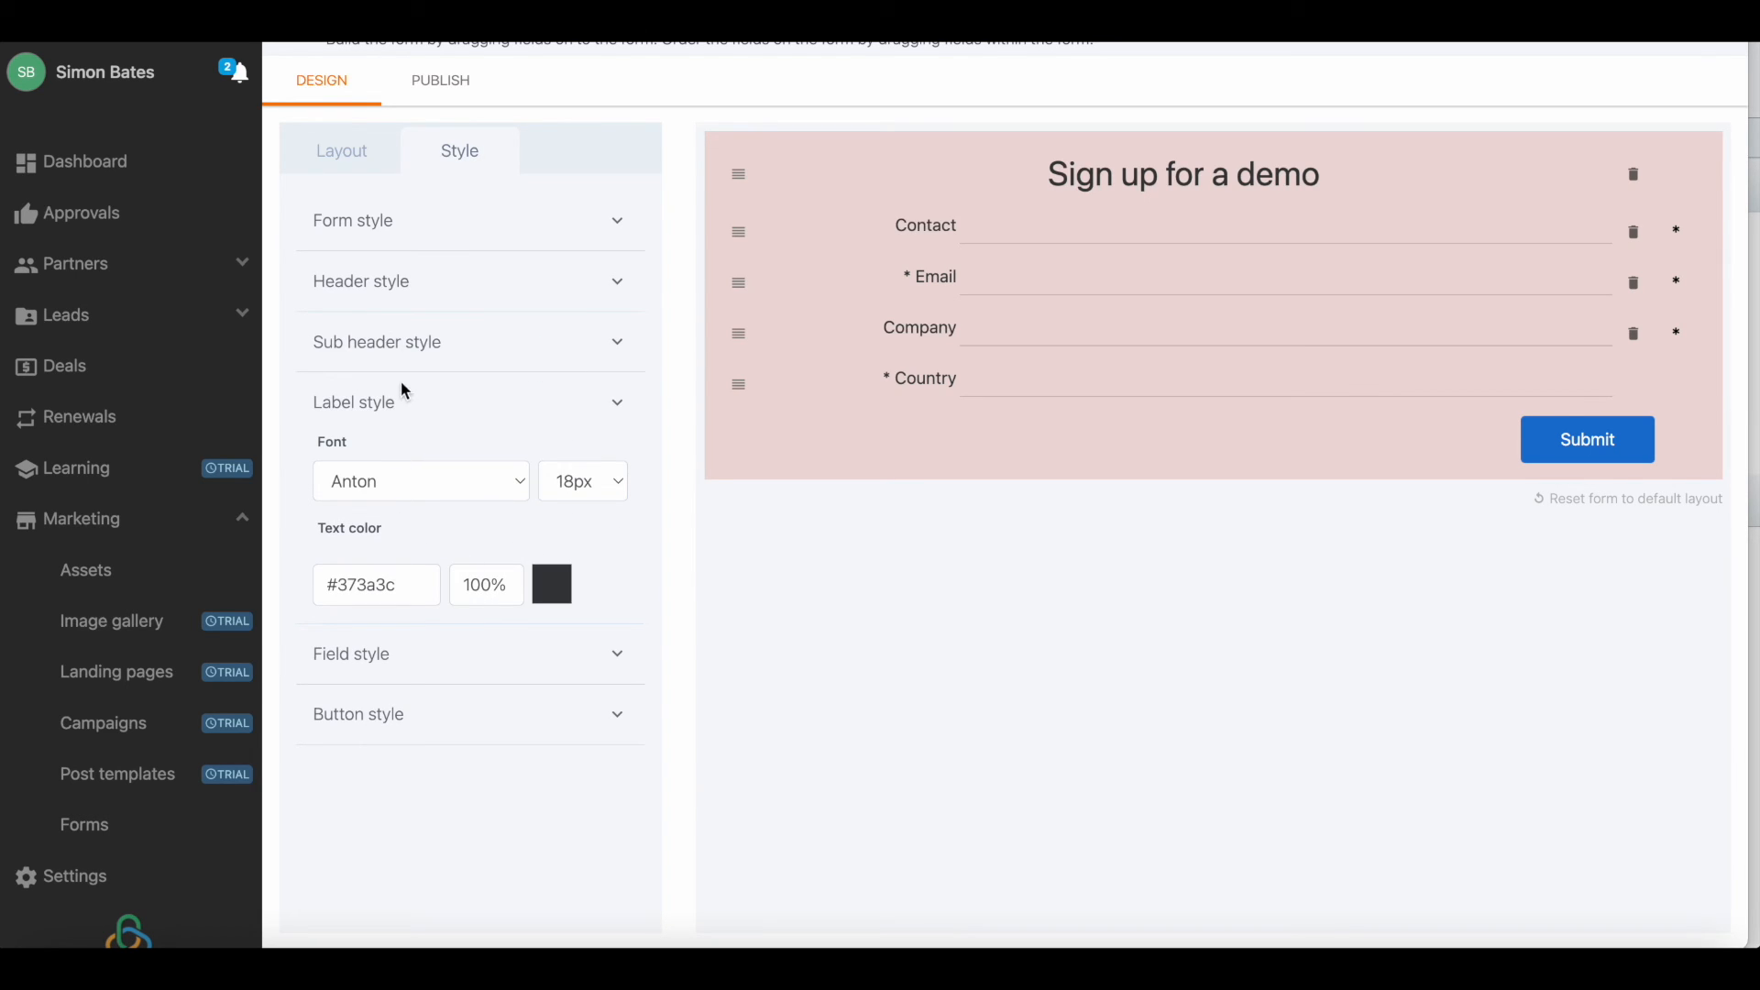
pyautogui.click(474, 665)
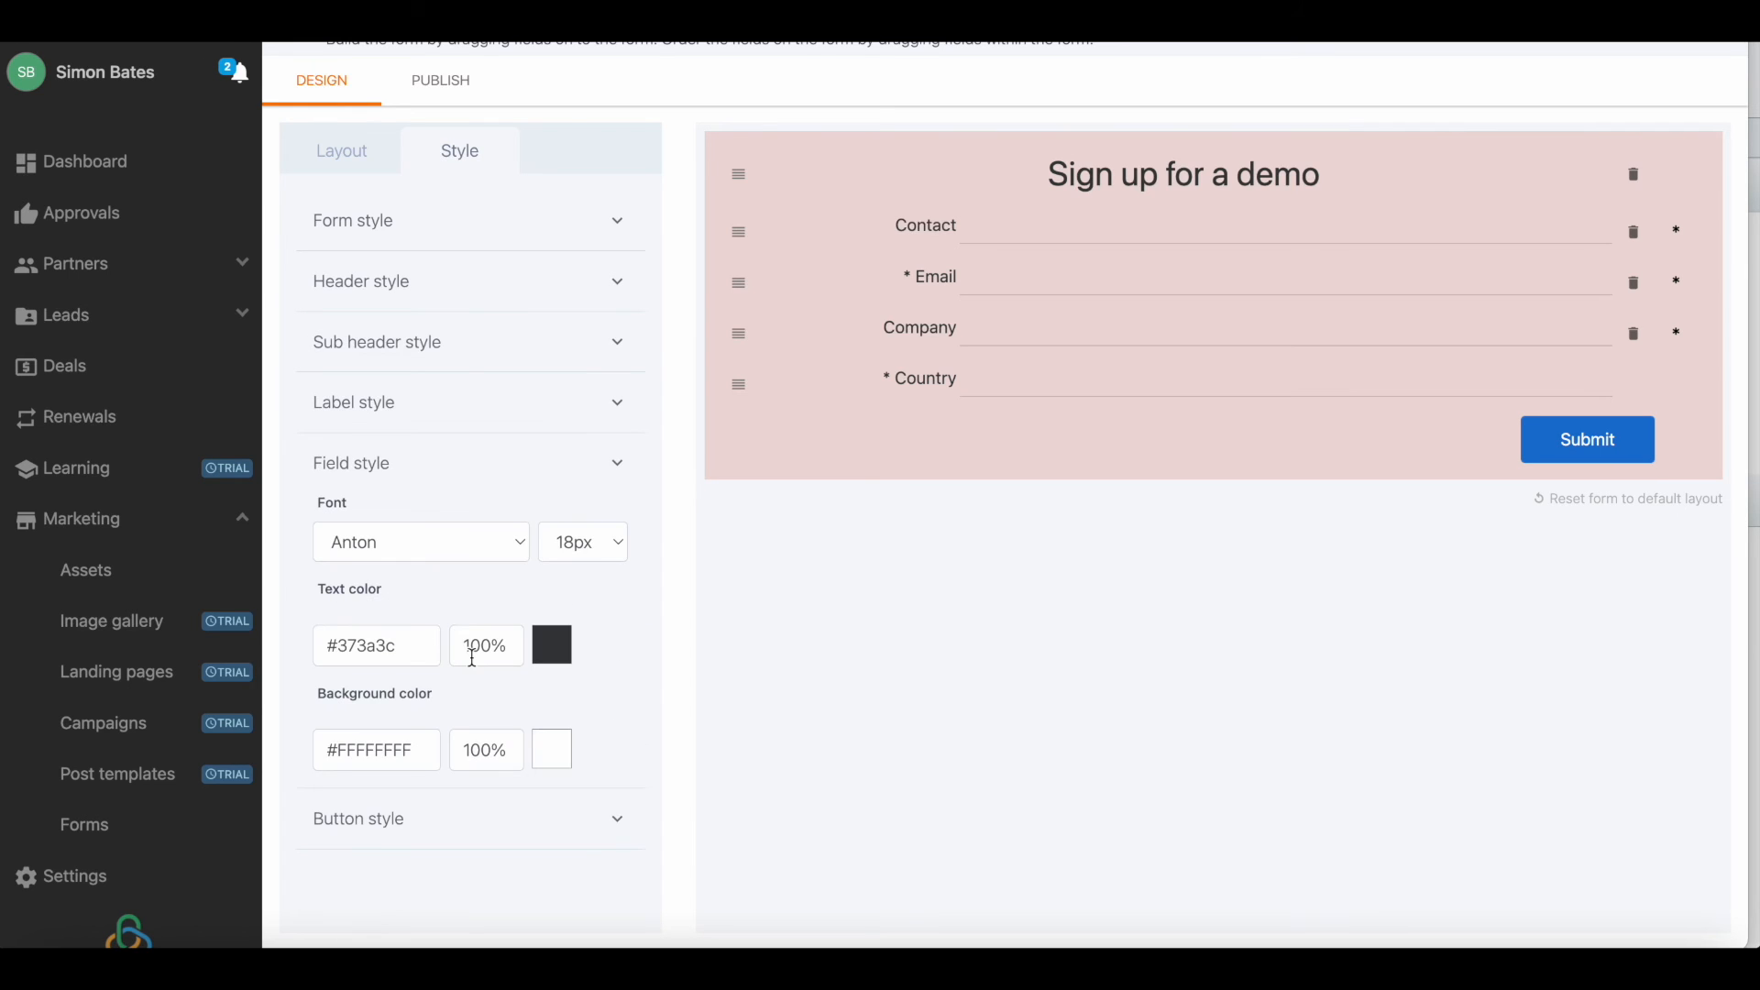
pyautogui.click(457, 816)
pyautogui.scroll(-2, 457, 816)
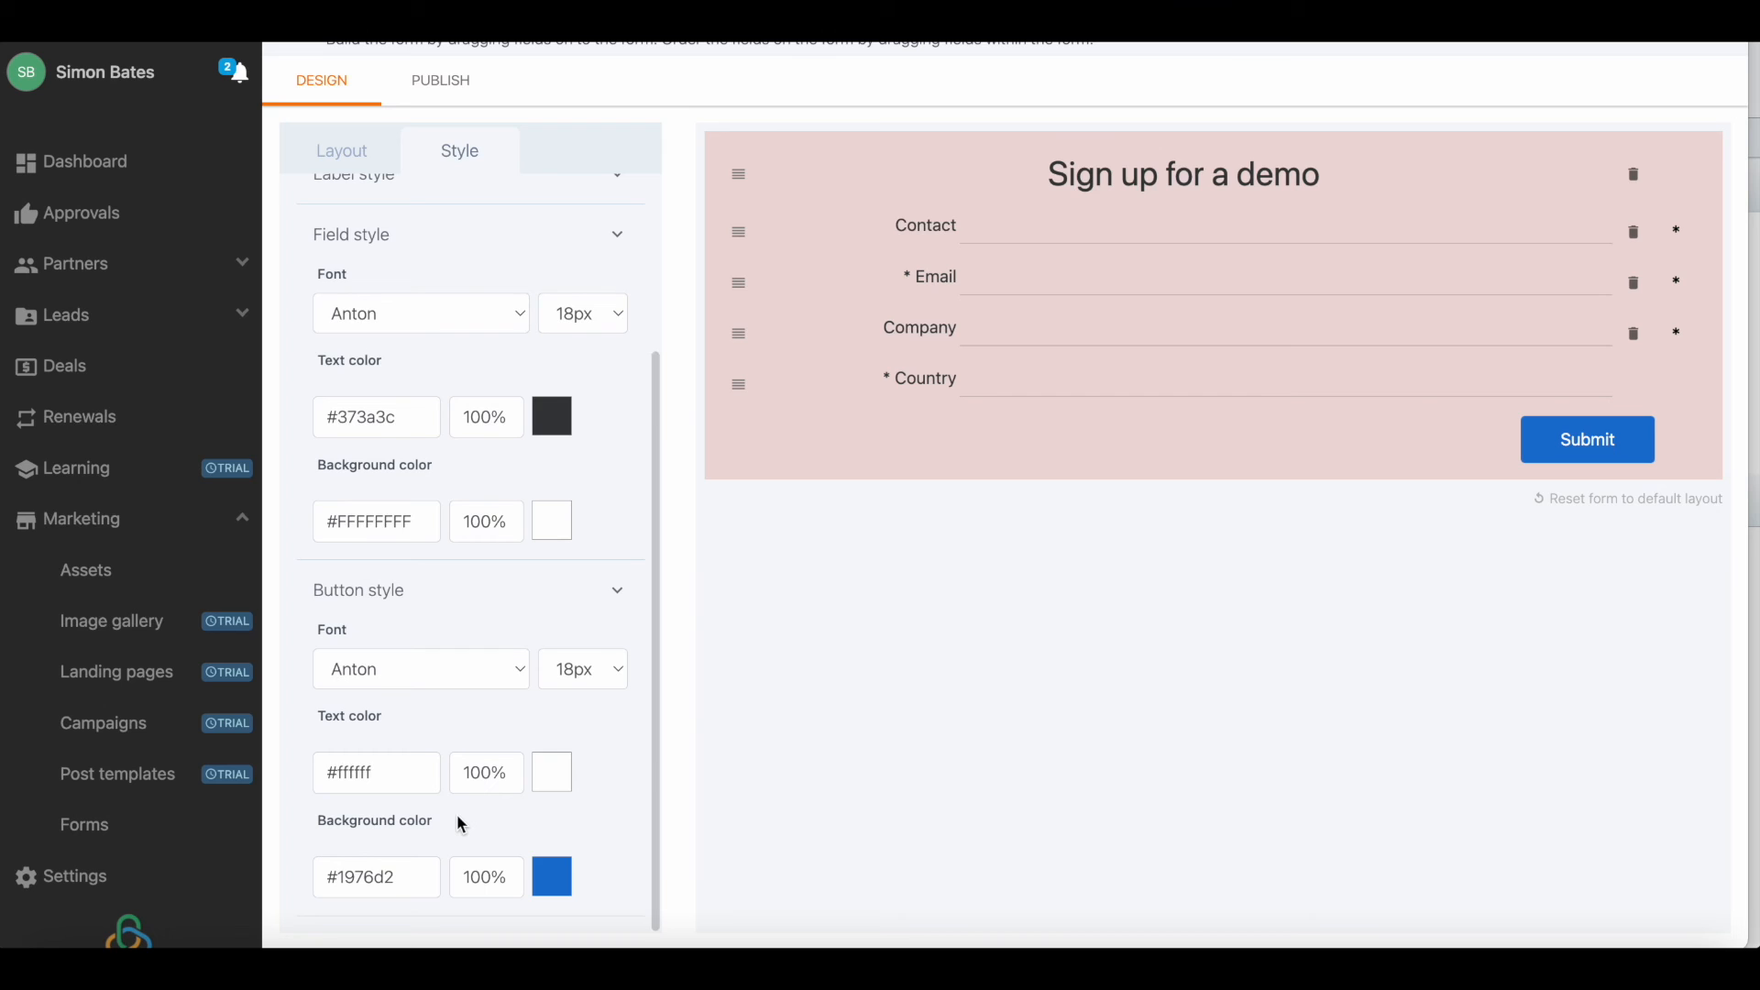
pyautogui.scroll(2, 457, 816)
pyautogui.scroll(1, 456, 814)
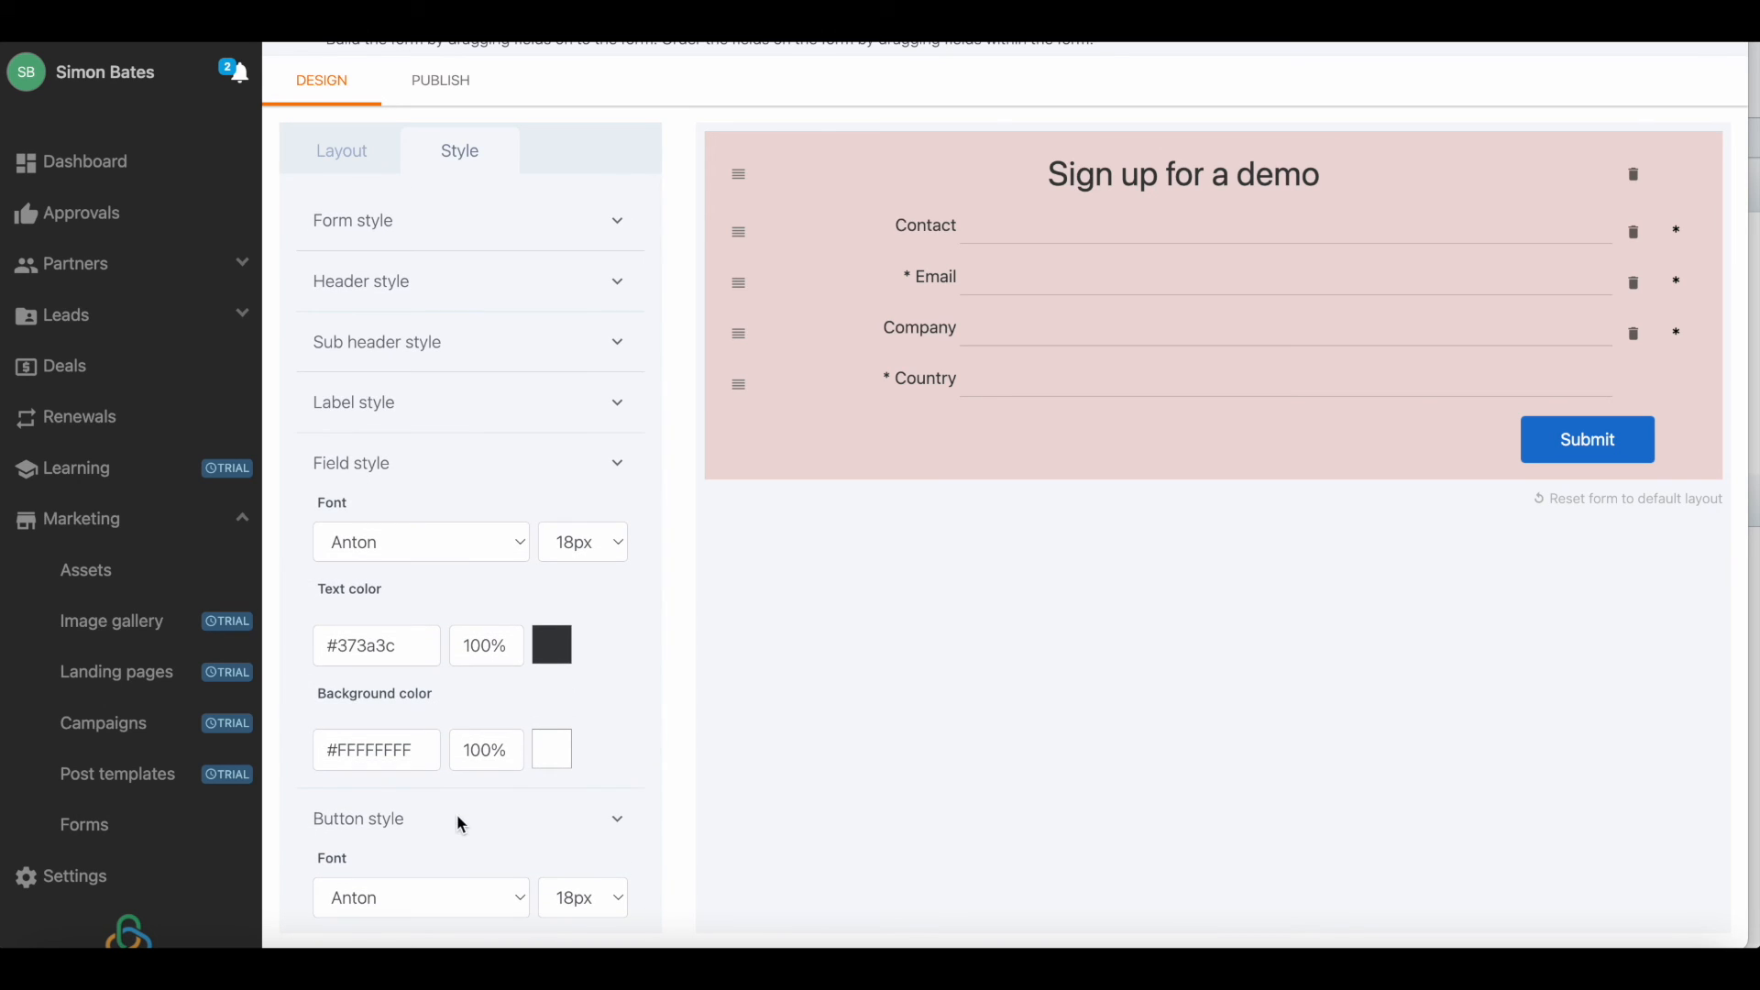
pyautogui.click(361, 155)
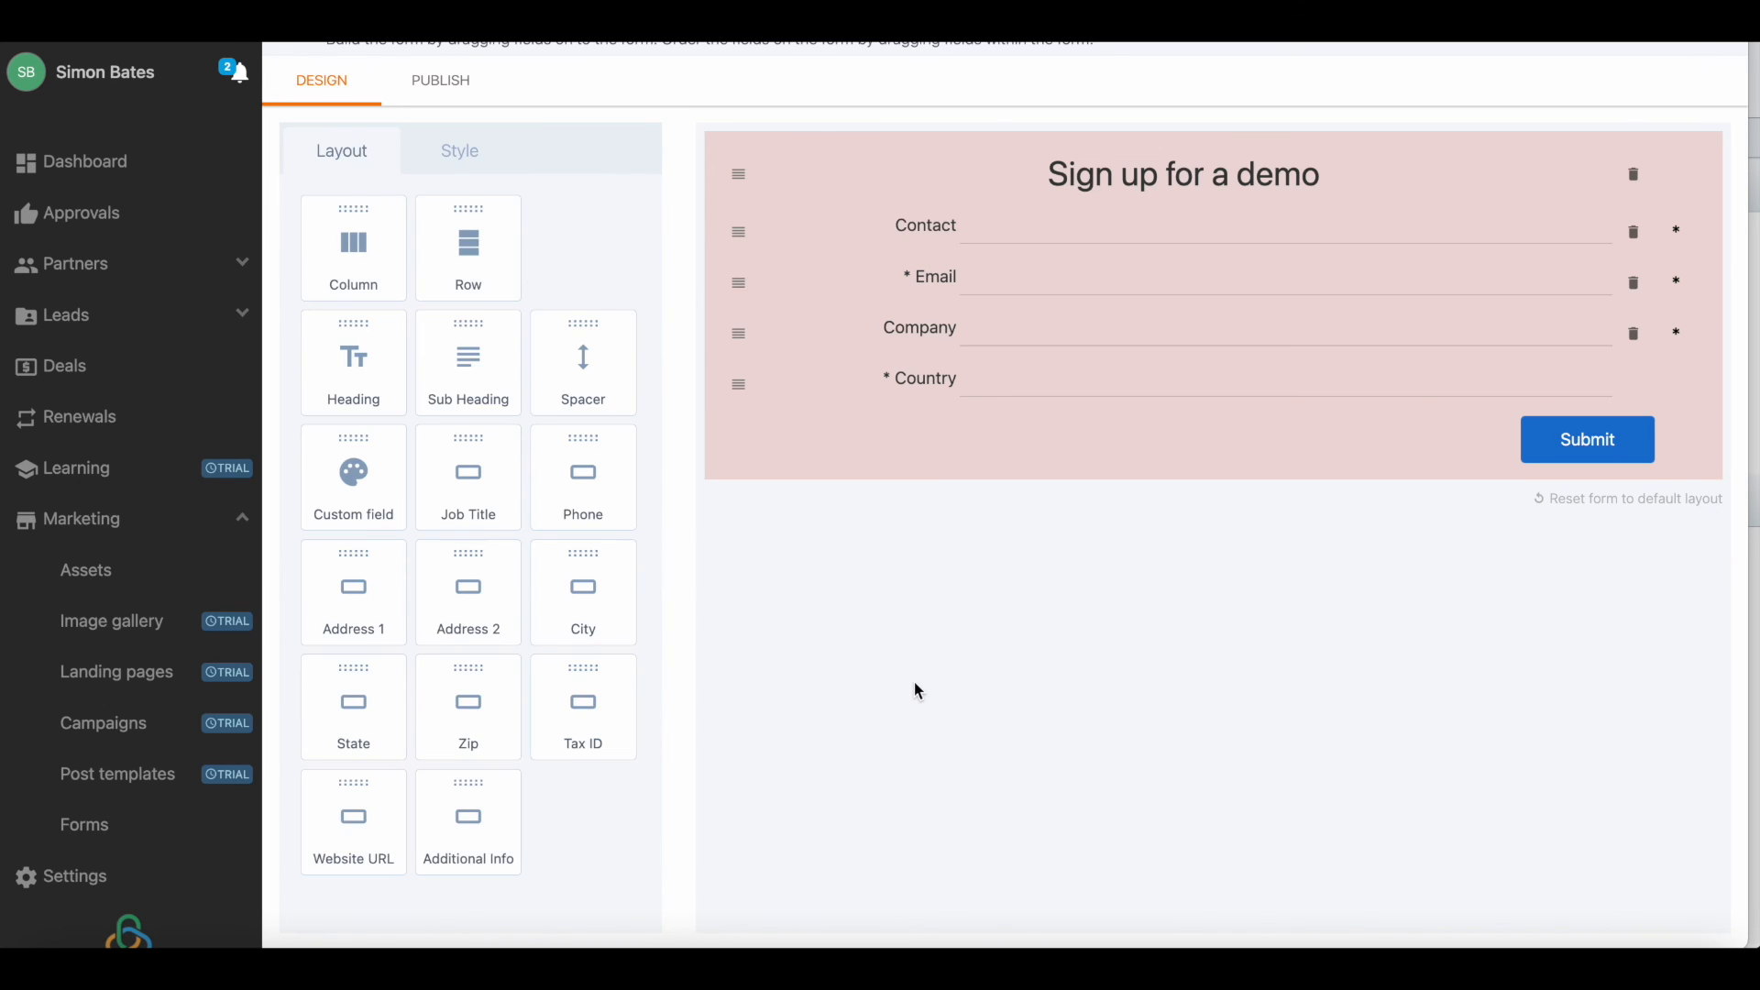
pyautogui.scroll(1, 918, 690)
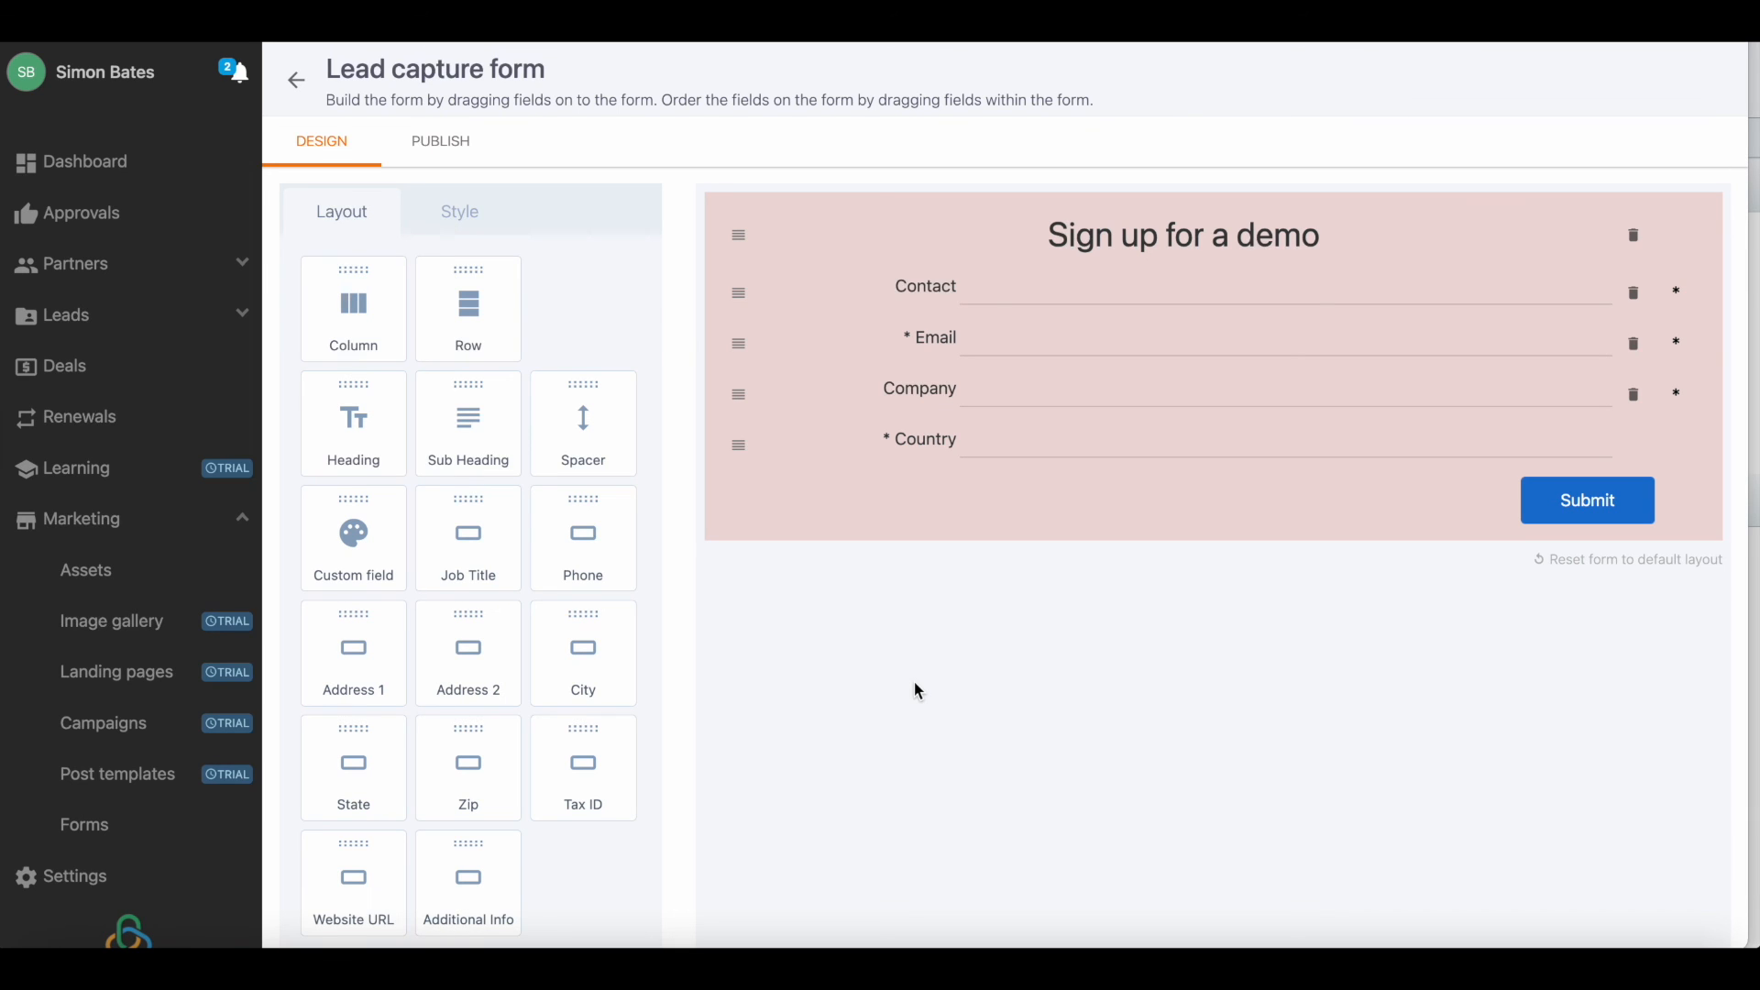